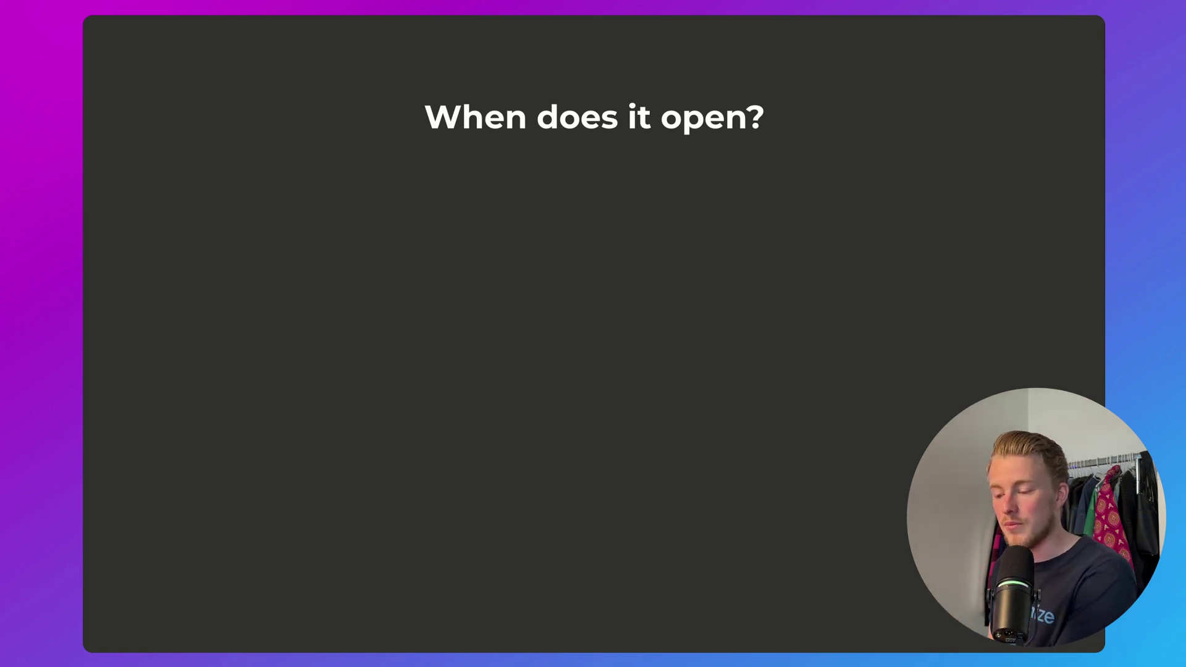
{"action": "key", "text": "Right"}
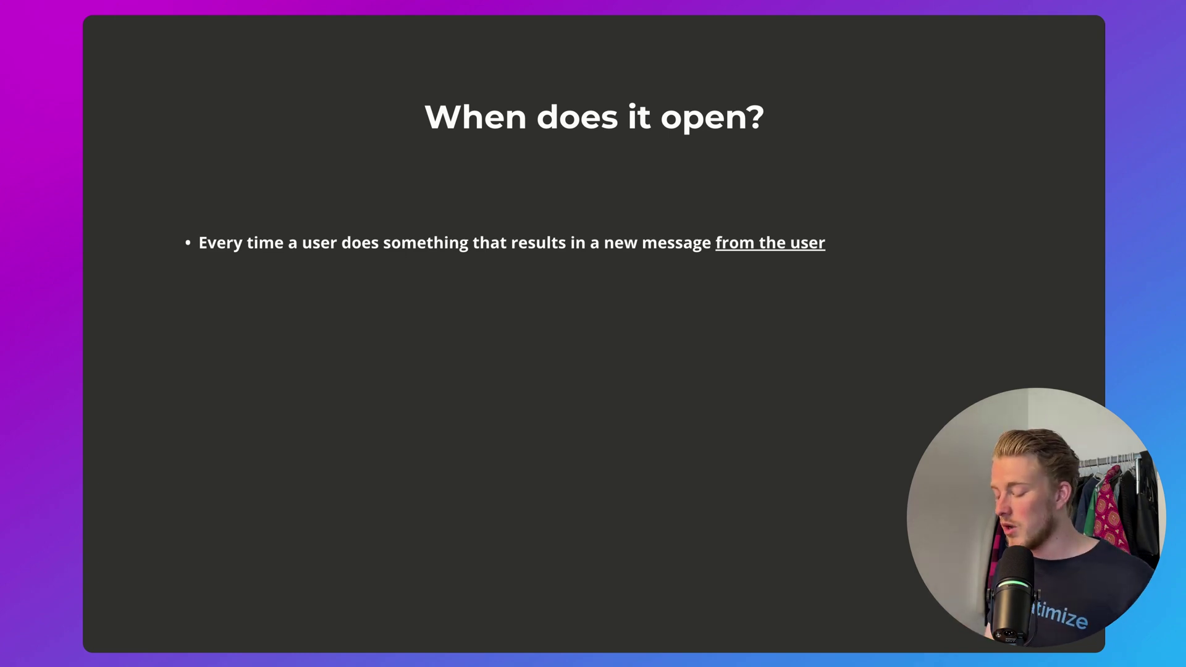
{"action": "key", "text": "Right"}
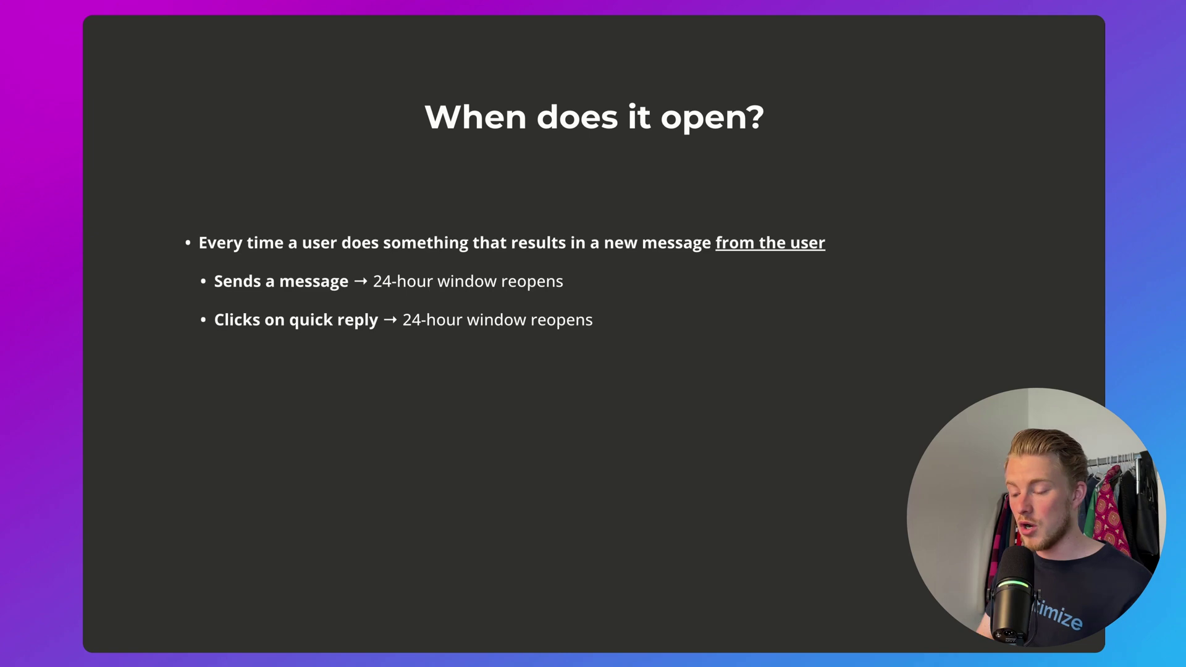
{"action": "key", "text": "Right"}
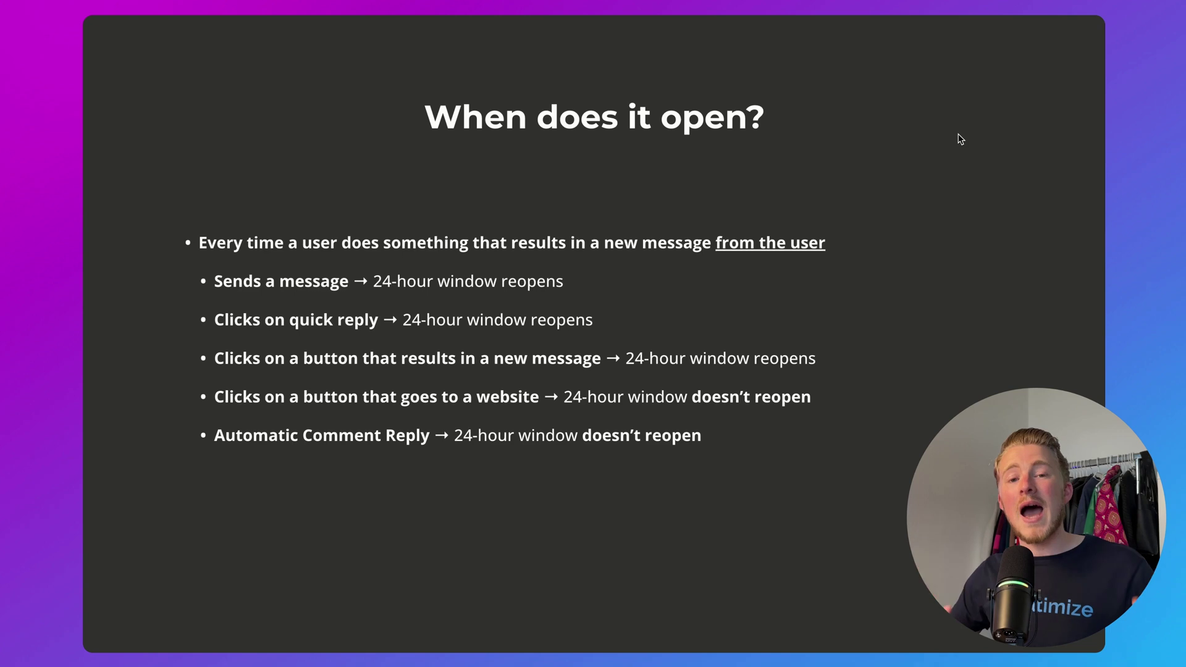
{"action": "key", "text": "Right"}
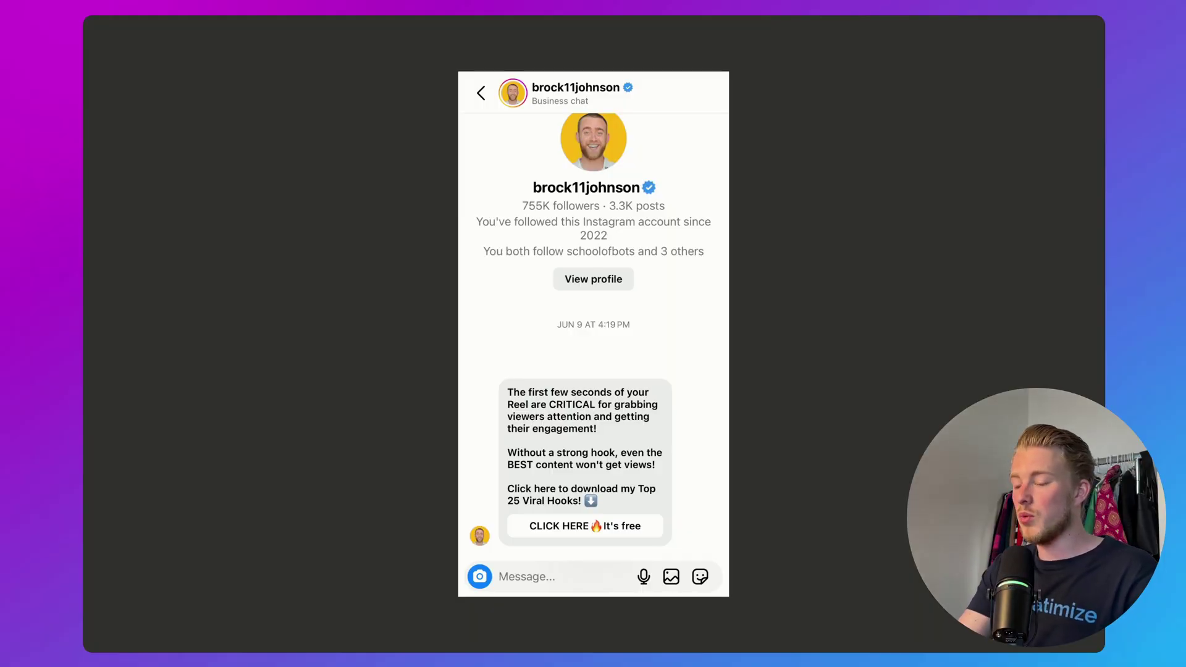
Step: Leave the slideshow for Manychat and create a new automation with a Condition as its first step
{"action": "key", "text": "Escape"}
{"action": "left_click", "coordinate": [376, 28]}
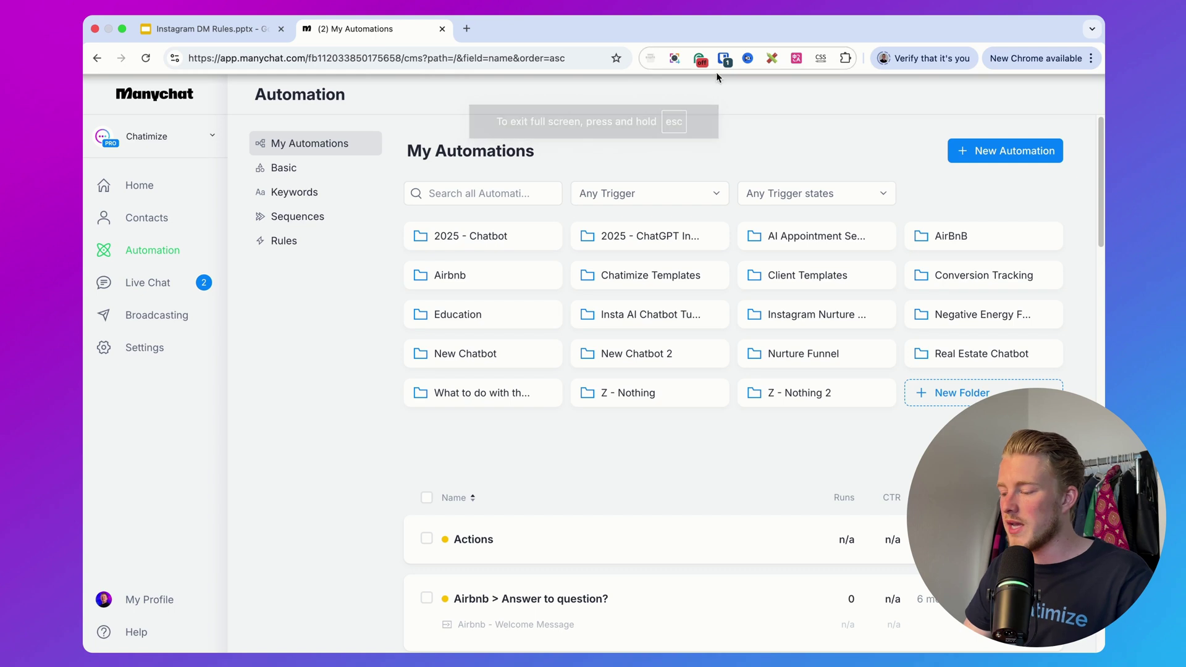
{"action": "left_click", "coordinate": [971, 159]}
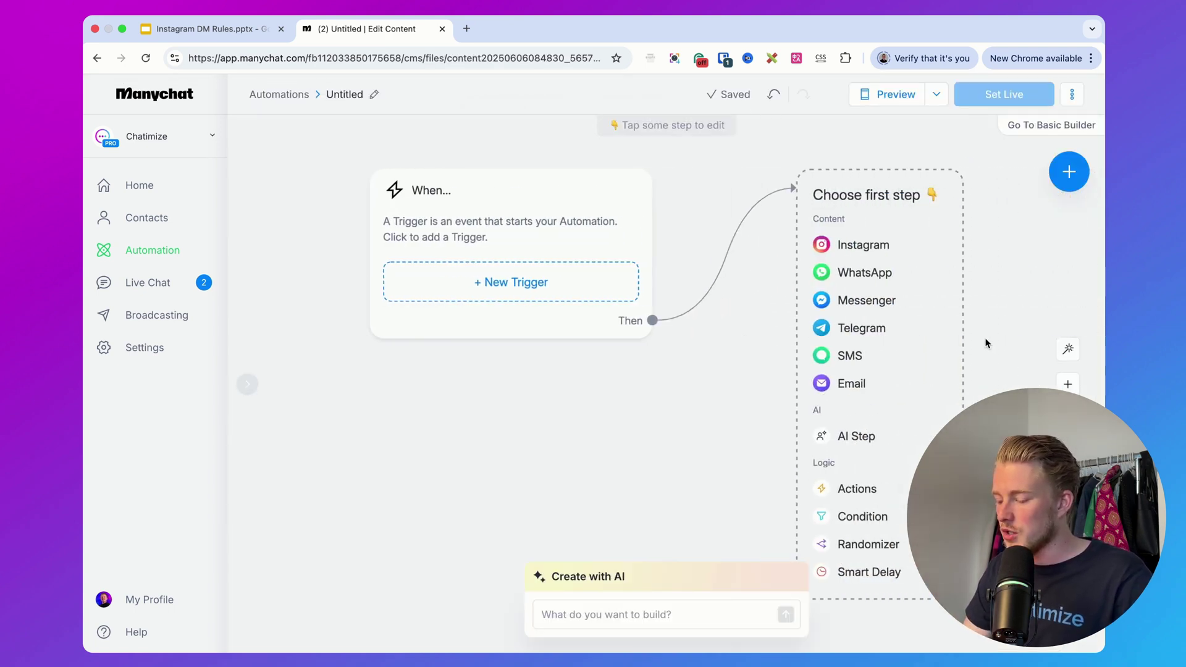
{"action": "left_click", "coordinate": [755, 492]}
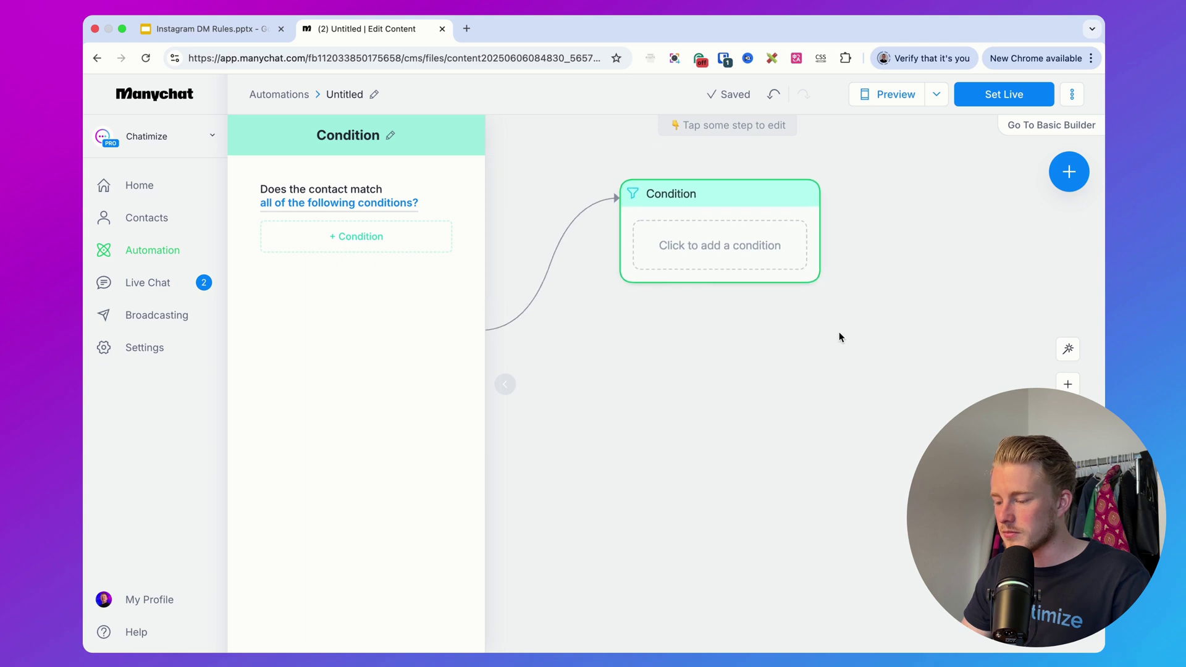
Step: Set the condition to the Instagram messaging window segment being Recent interaction (< 24 hrs)
{"action": "left_click", "coordinate": [418, 246]}
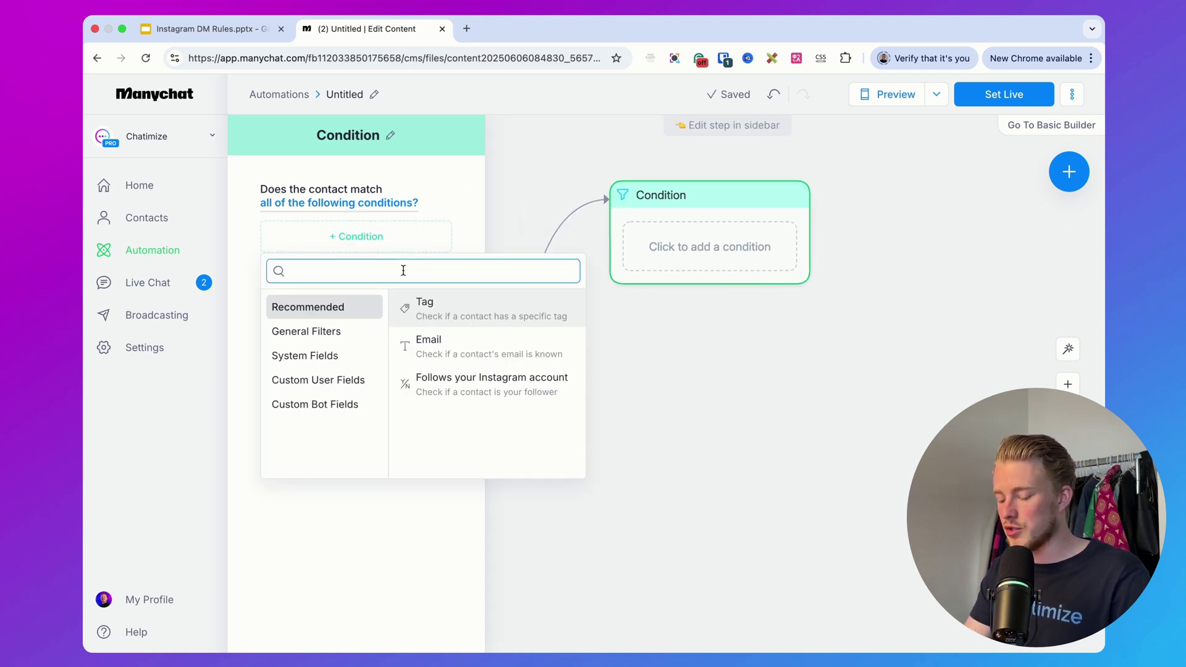
{"action": "type", "text": "messaging window"}
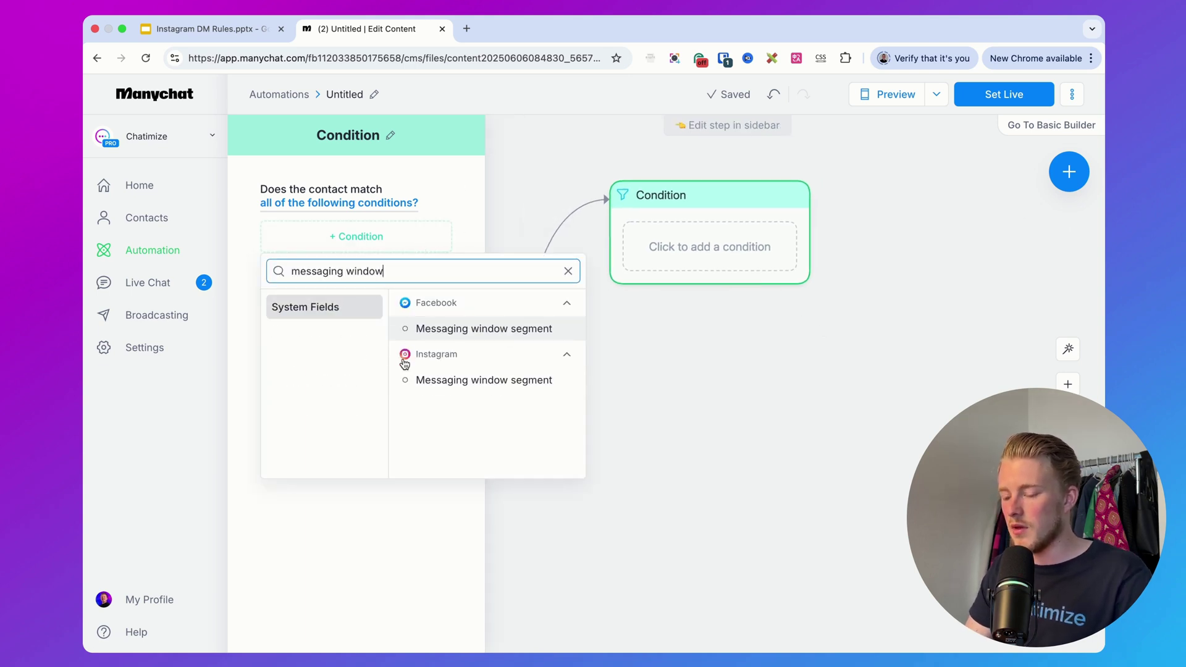
{"action": "left_click", "coordinate": [425, 379]}
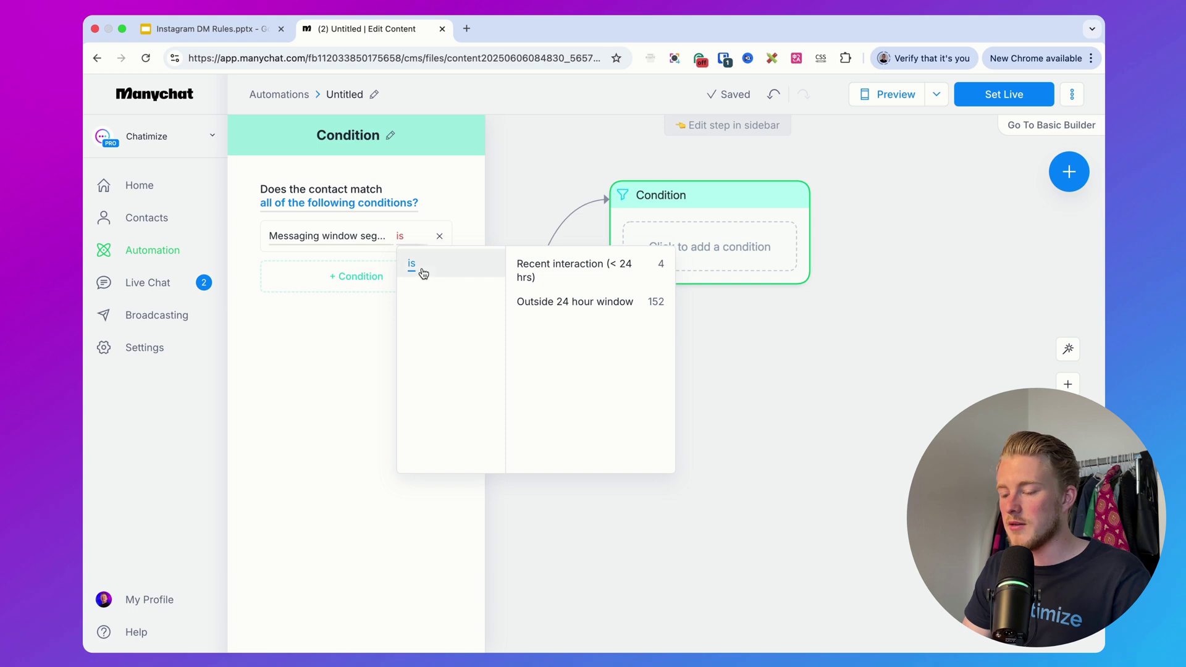
{"action": "left_click", "coordinate": [540, 270]}
{"action": "left_click", "coordinate": [743, 377]}
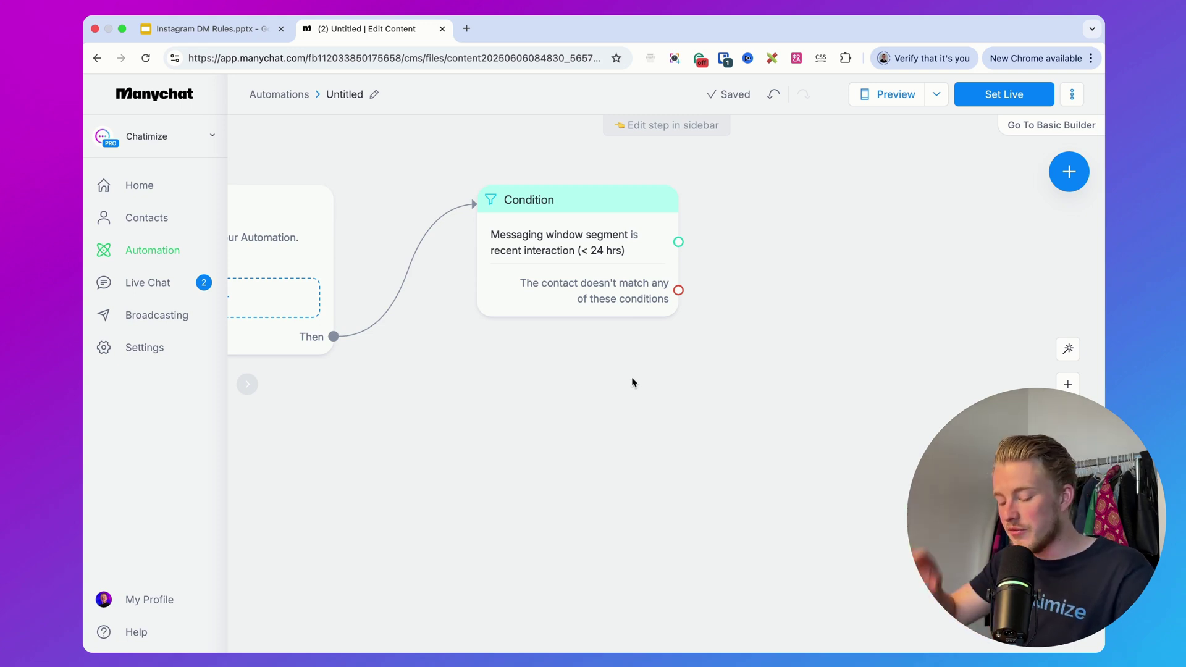
Step: Add an Instagram message reading "Hey how are you?" to the condition's matching branch and shift the Condition block slightly away from it
{"action": "left_click_drag", "start_coordinate": [678, 242], "coordinate": [761, 209]}
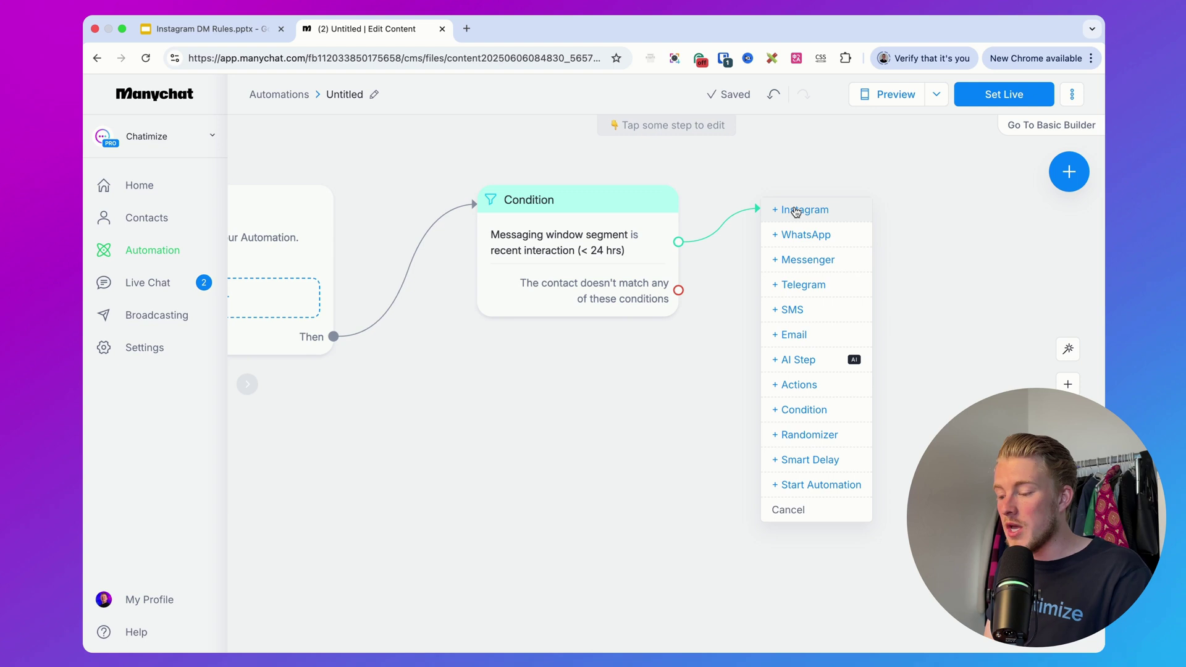
{"action": "left_click", "coordinate": [797, 210]}
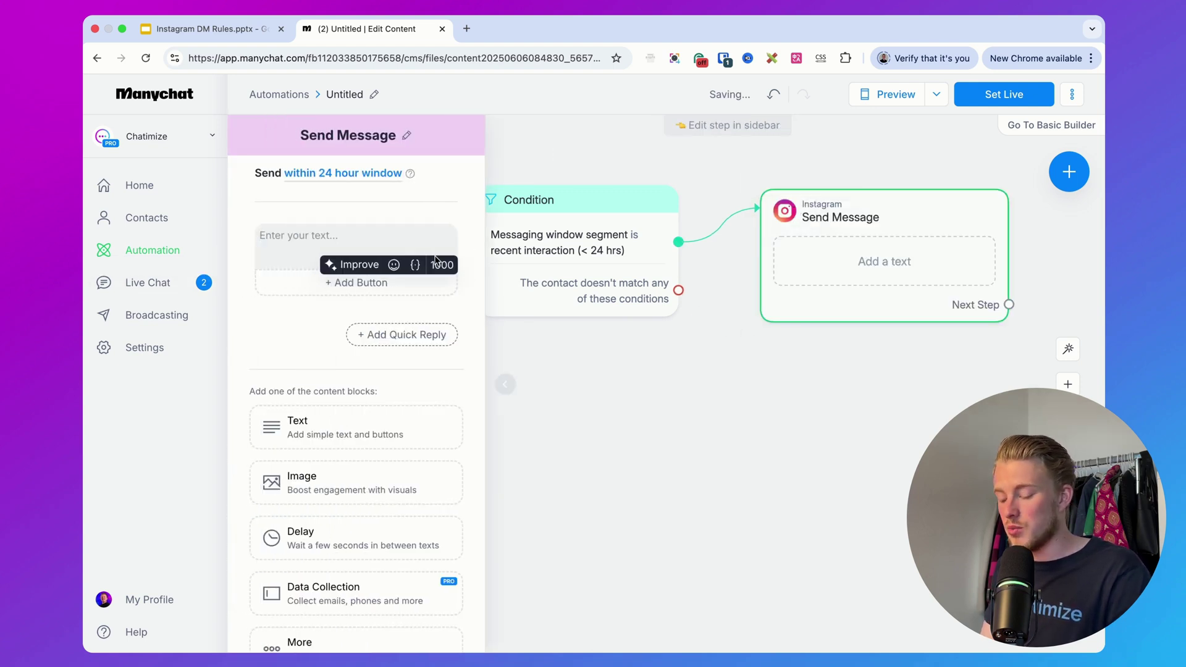
{"action": "type", "text": "Hey how are you?"}
{"action": "left_click", "coordinate": [757, 382]}
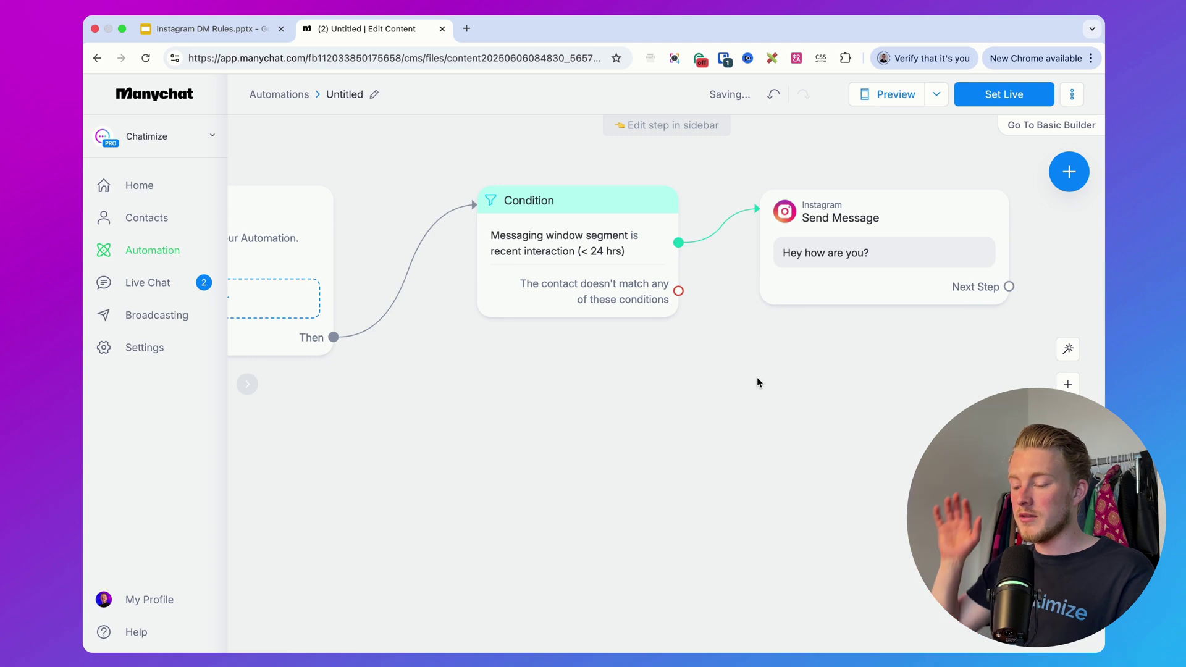
{"action": "left_click", "coordinate": [604, 264]}
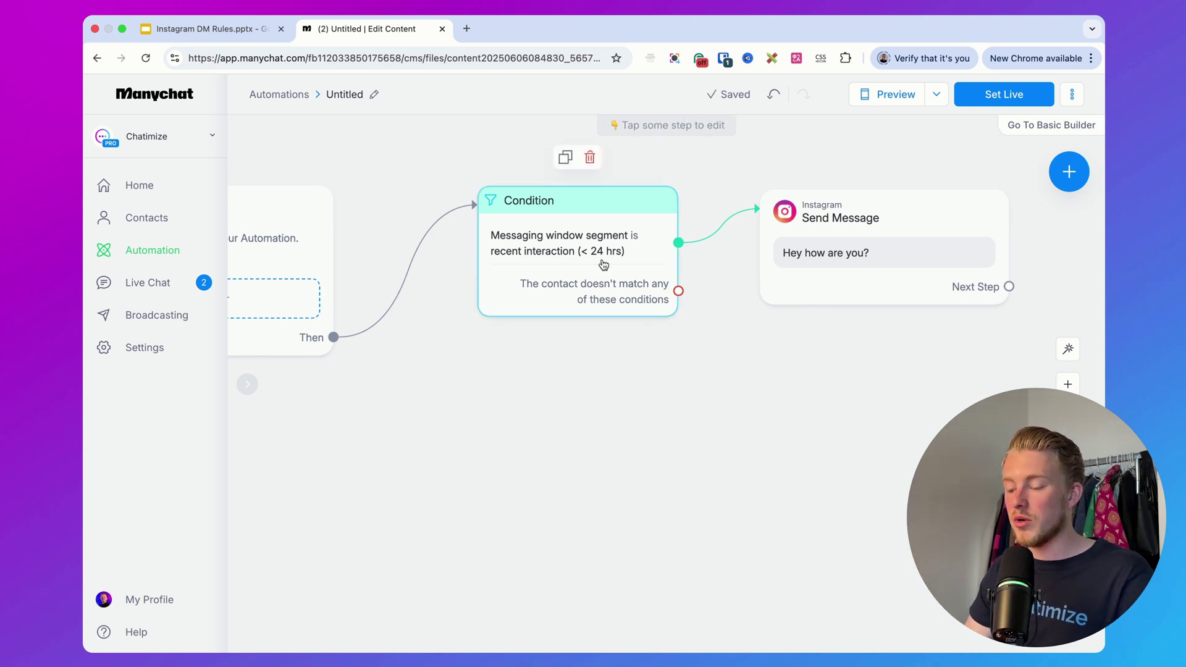
{"action": "left_click_drag", "start_coordinate": [624, 276], "coordinate": [604, 275]}
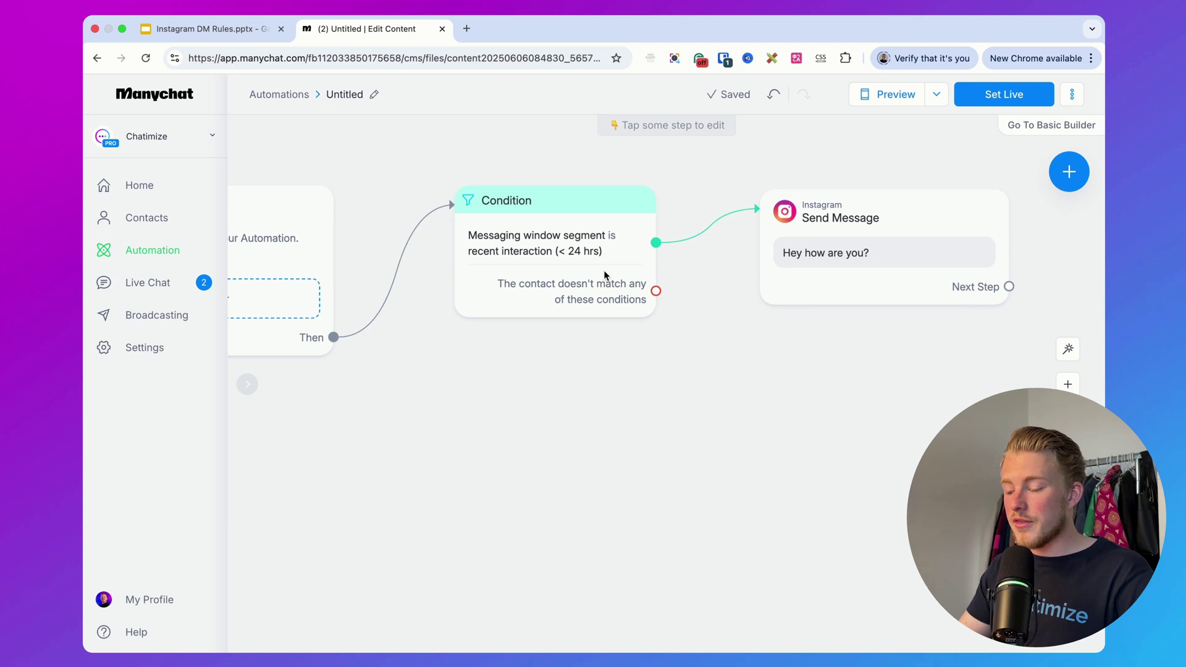
Step: Add a Smart Delay block to the flow and place it below the Condition block
{"action": "scroll", "coordinate": [622, 276], "scroll_direction": "right", "scroll_amount": 3}
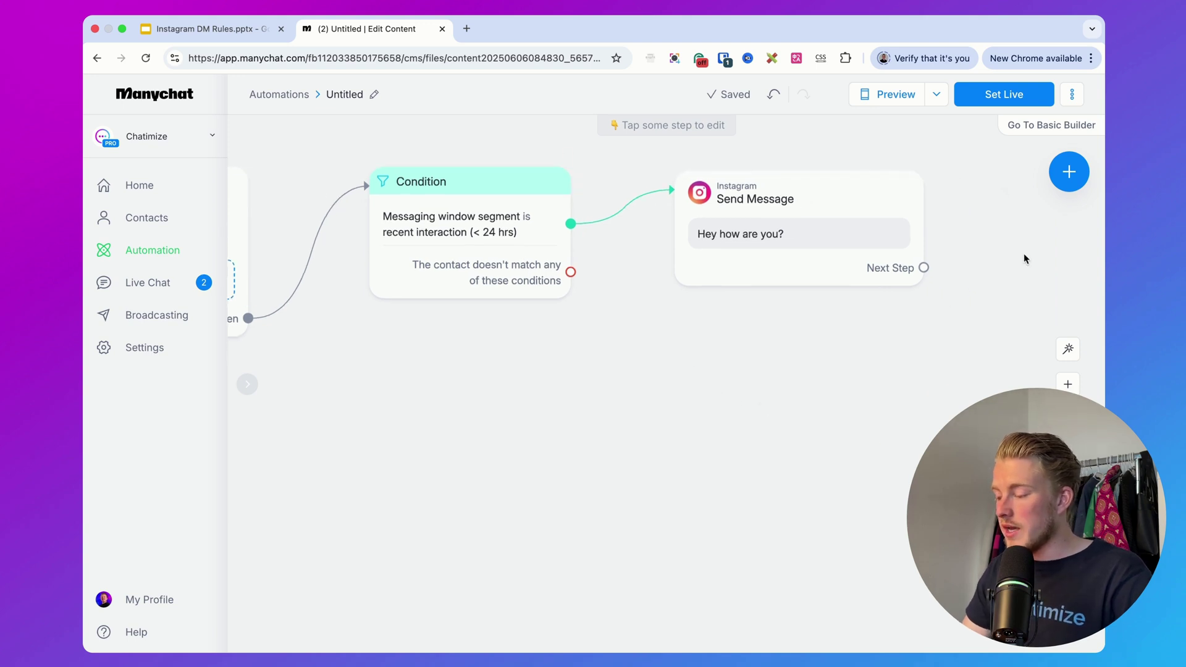
{"action": "left_click", "coordinate": [1068, 172]}
{"action": "scroll", "coordinate": [846, 391], "scroll_direction": "down", "scroll_amount": 3}
{"action": "scroll", "coordinate": [852, 444], "scroll_direction": "down", "scroll_amount": 2}
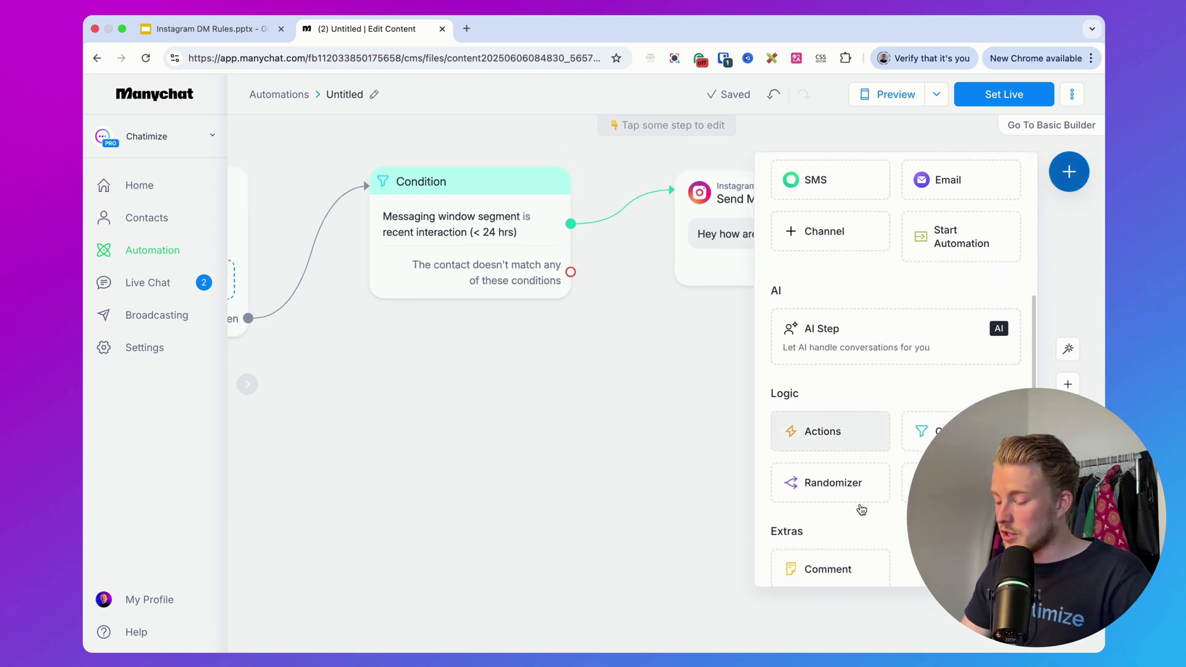
{"action": "left_click", "coordinate": [954, 462]}
{"action": "left_click_drag", "start_coordinate": [836, 408], "coordinate": [803, 378]}
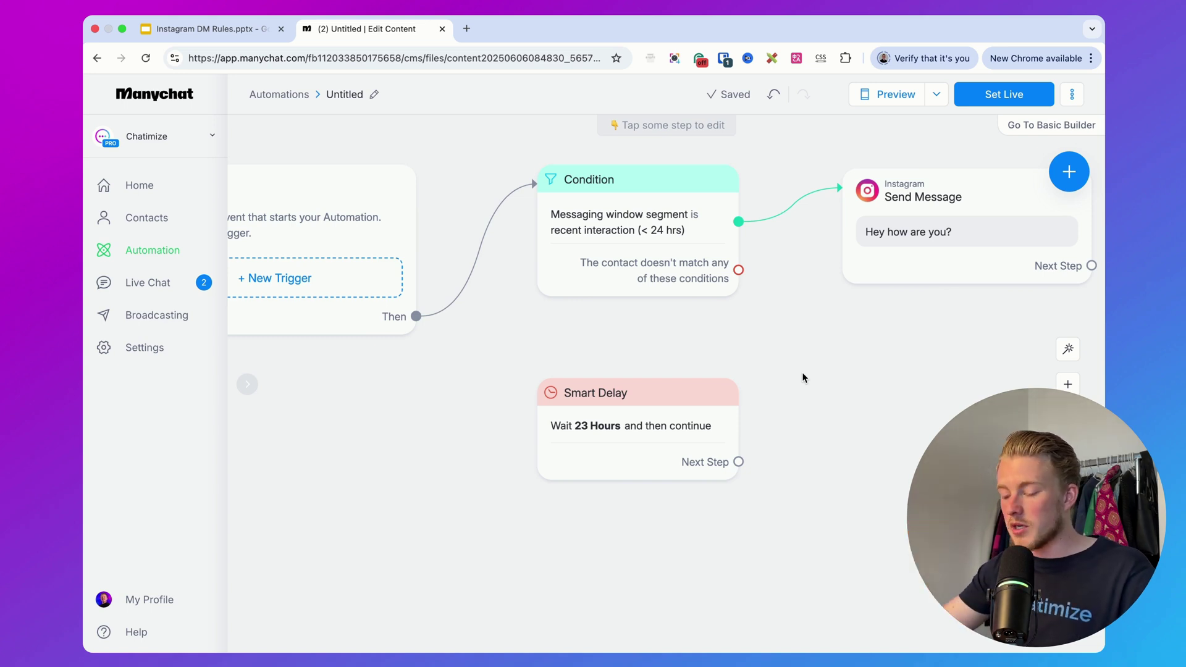
Step: Examine the Smart Delay block's duration and time unit settings
{"action": "left_click", "coordinate": [700, 418]}
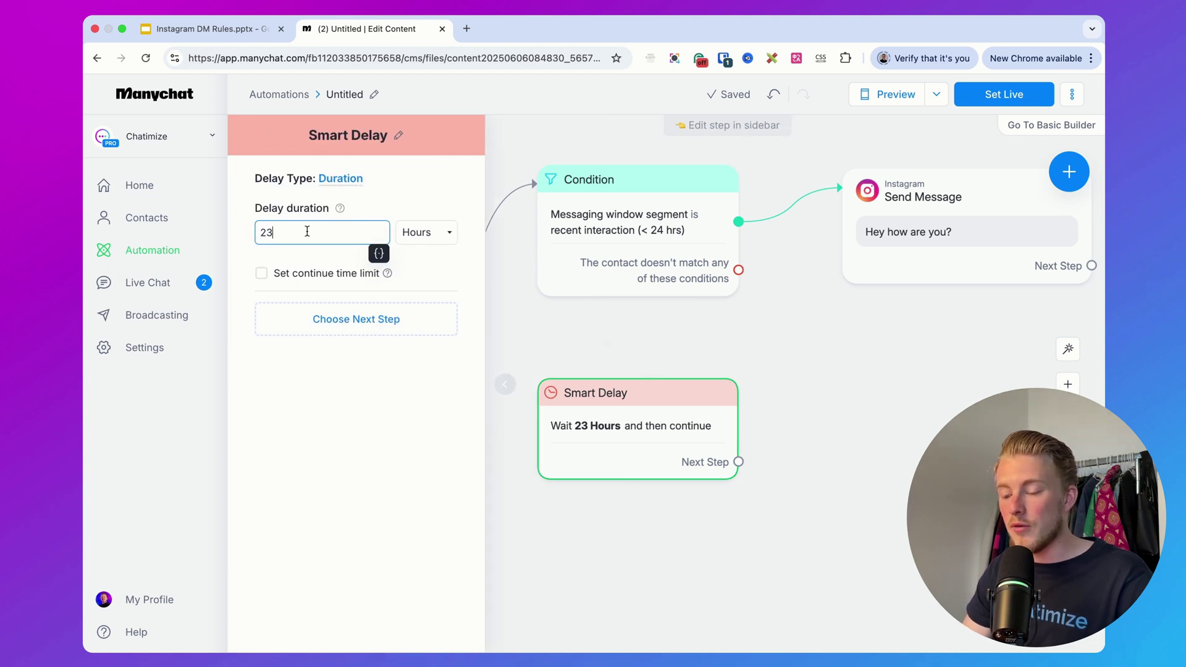
{"action": "left_click", "coordinate": [243, 218]}
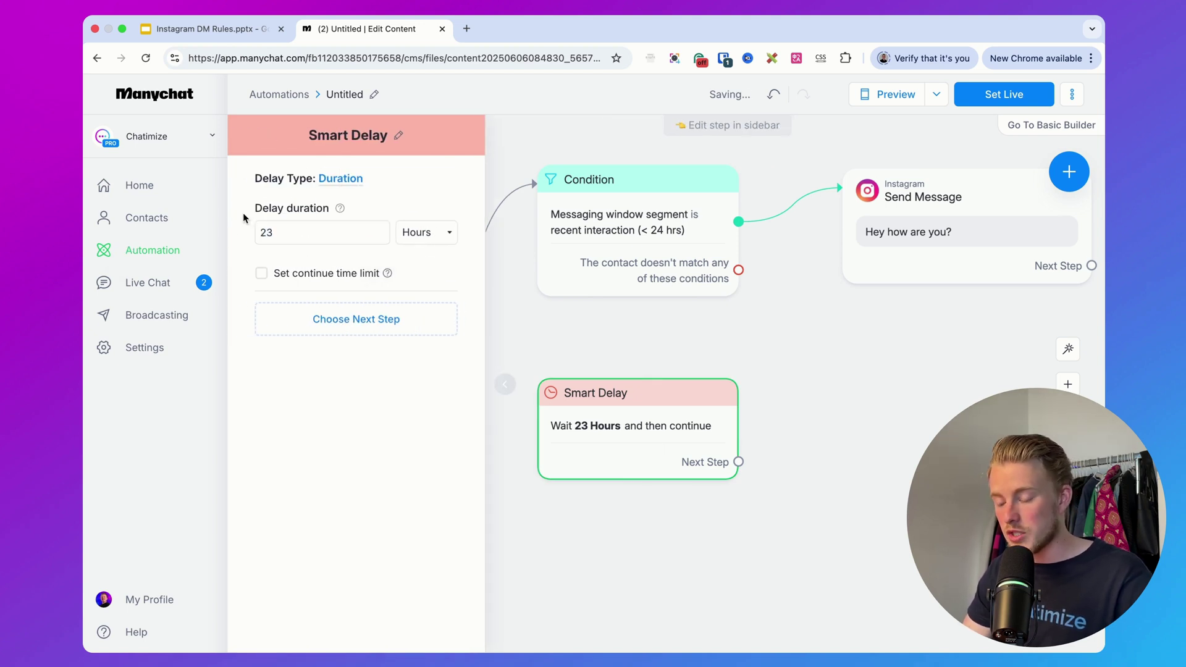
{"action": "left_click", "coordinate": [305, 233]}
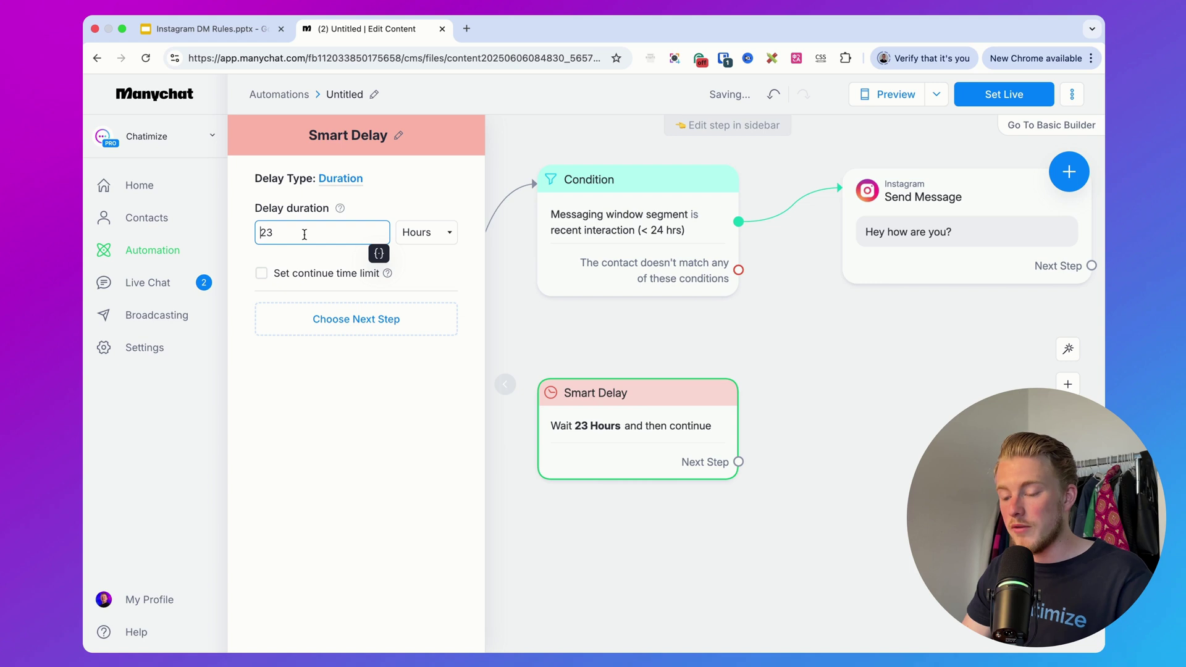
{"action": "left_click", "coordinate": [399, 240]}
{"action": "left_click", "coordinate": [635, 325]}
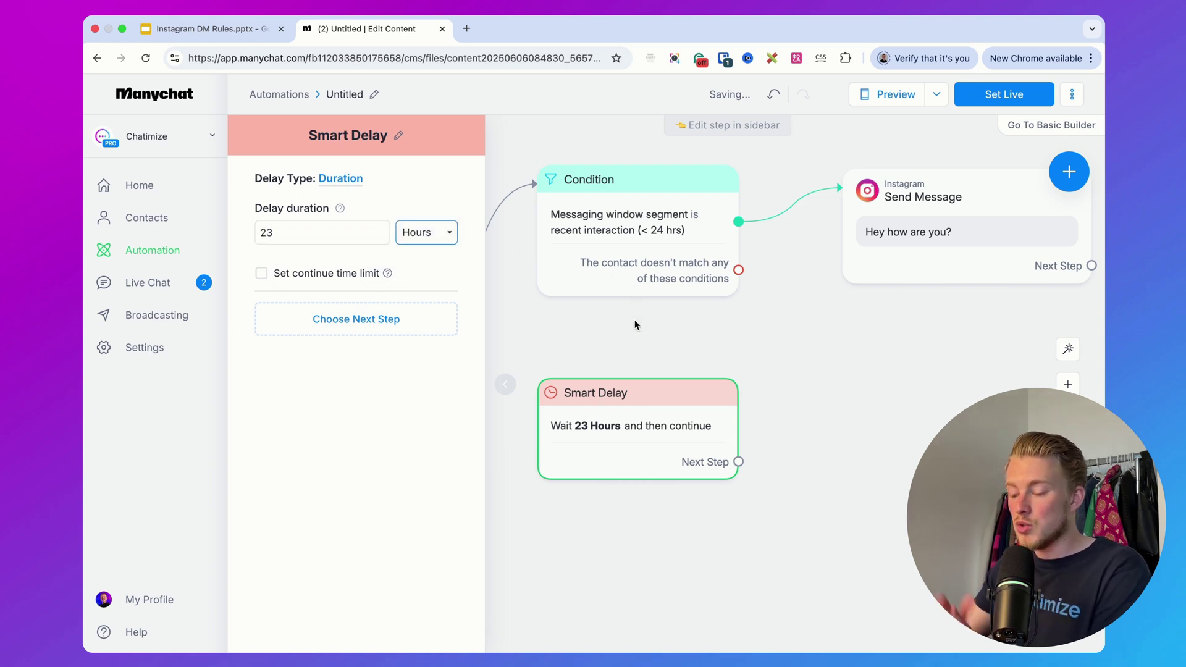
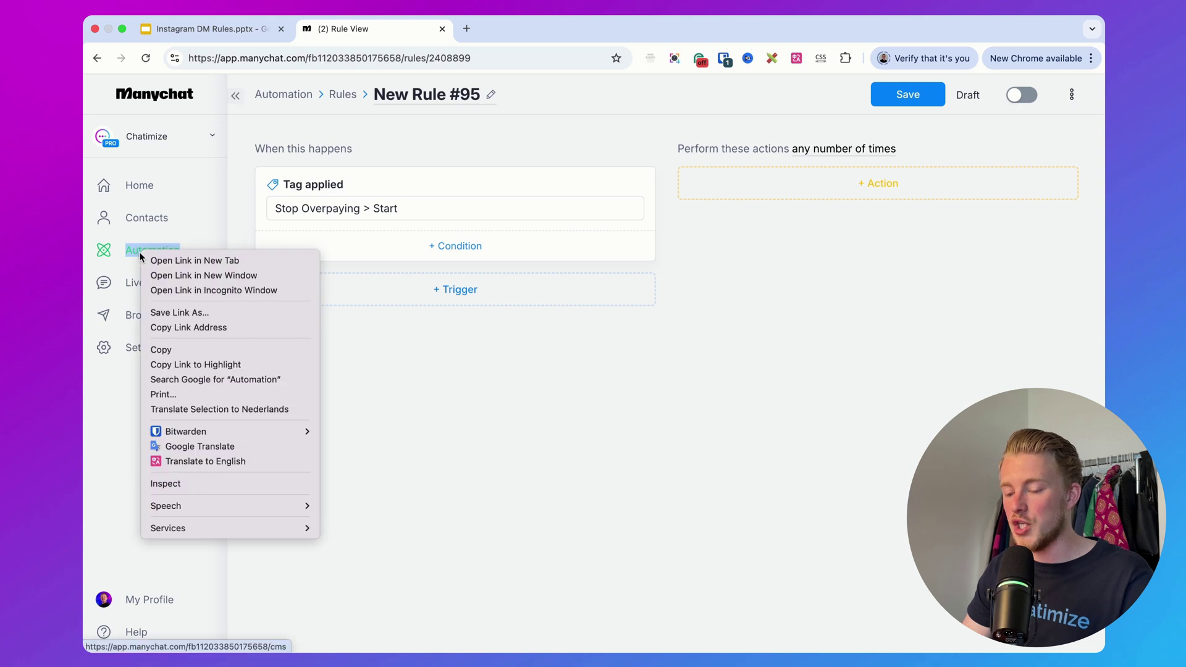
Step: Open the automations list in a new browser tab and create an automation named "Tutorial Rules"
{"action": "left_click", "coordinate": [159, 259]}
{"action": "left_click", "coordinate": [529, 32]}
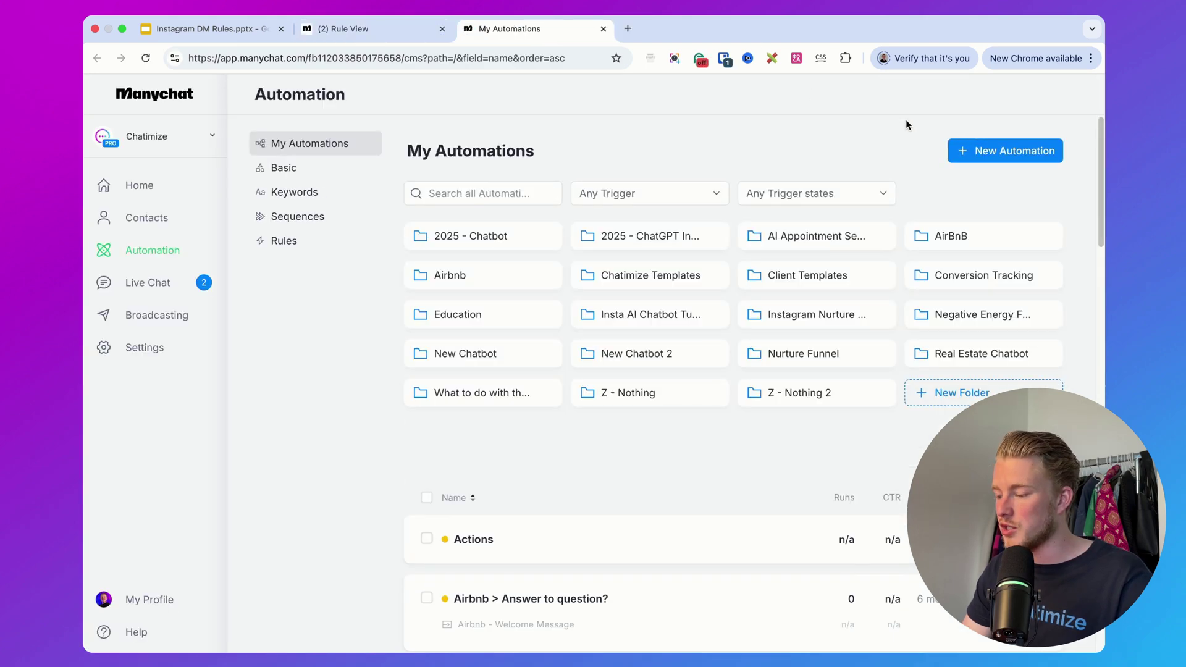
{"action": "left_click", "coordinate": [1005, 151]}
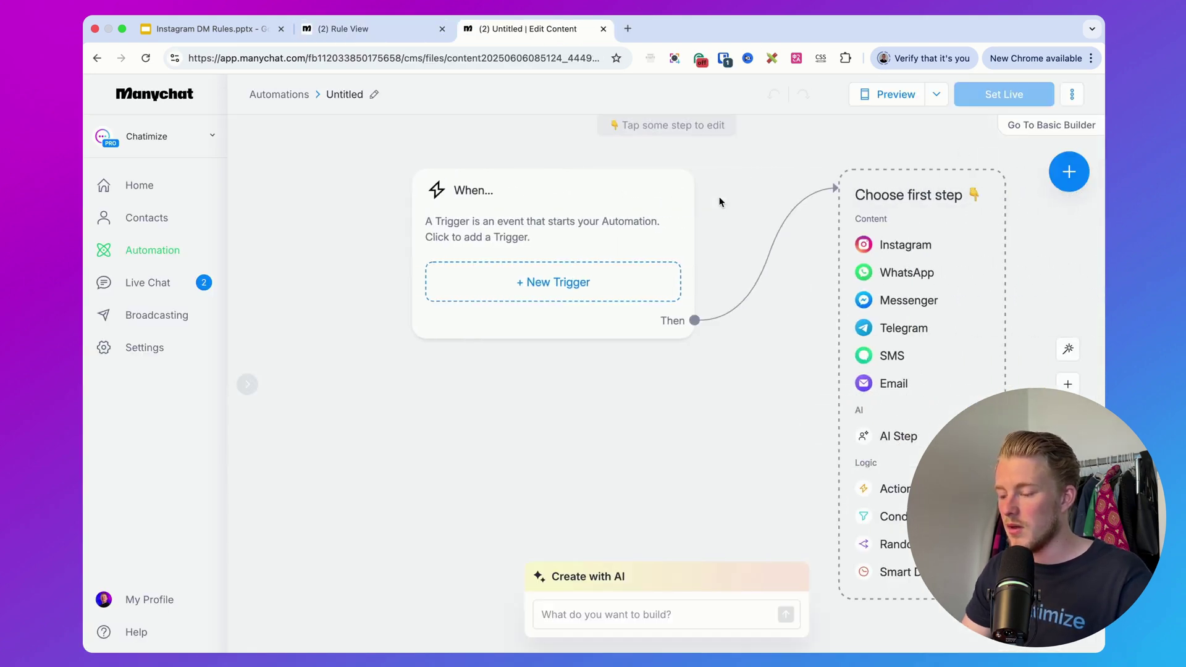
{"action": "left_click", "coordinate": [347, 91]}
{"action": "type", "text": "Tu"}
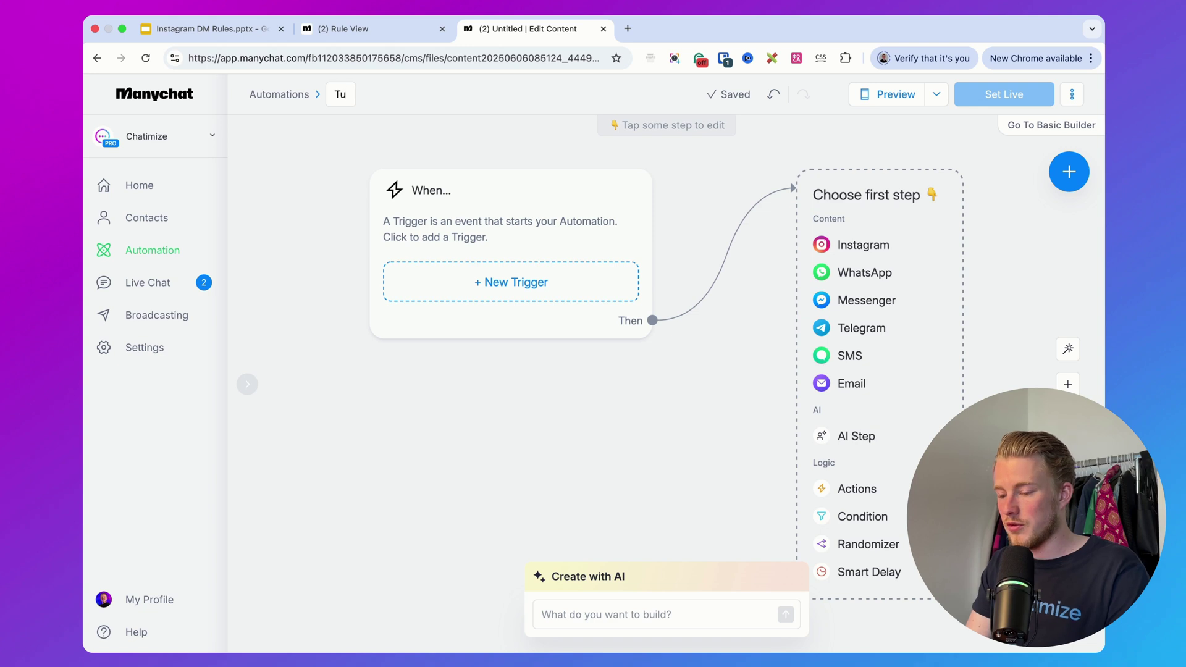
{"action": "type", "text": "torial Rules"}
{"action": "key", "text": "Return"}
Step: Make the first step a Condition checking that the Instagram messaging window segment is Recent interaction (< 24 hrs)
{"action": "scroll", "coordinate": [566, 179], "scroll_direction": "right", "scroll_amount": 5}
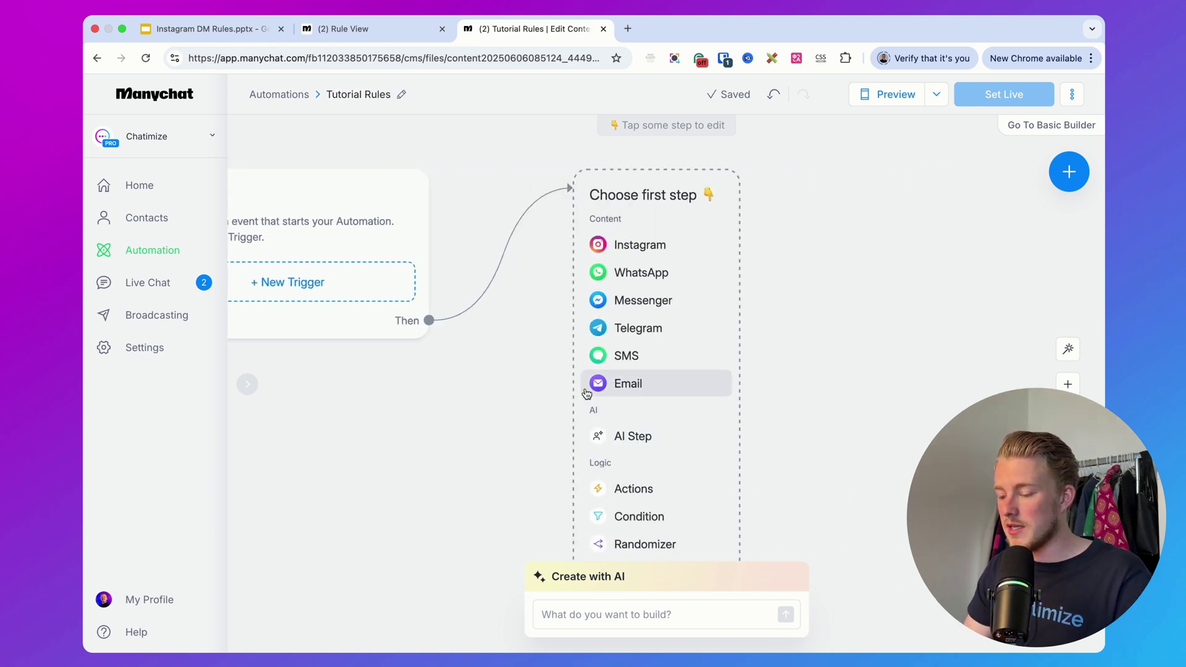
{"action": "left_click", "coordinate": [658, 516]}
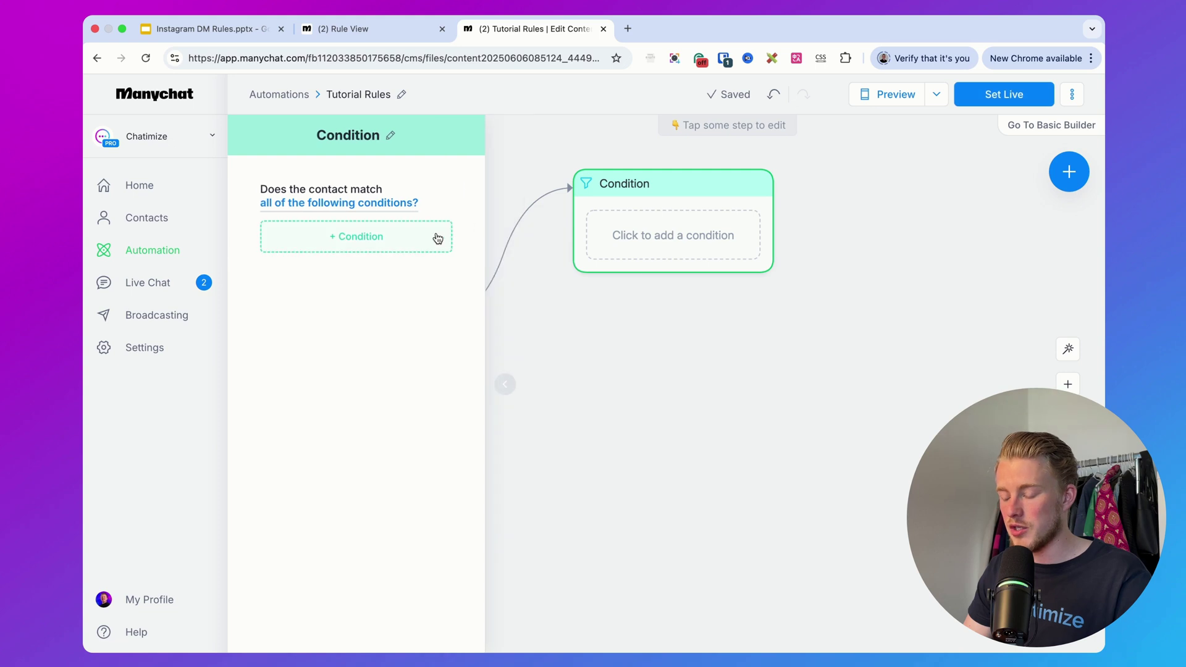
{"action": "left_click", "coordinate": [393, 247]}
{"action": "type", "text": "messaging"}
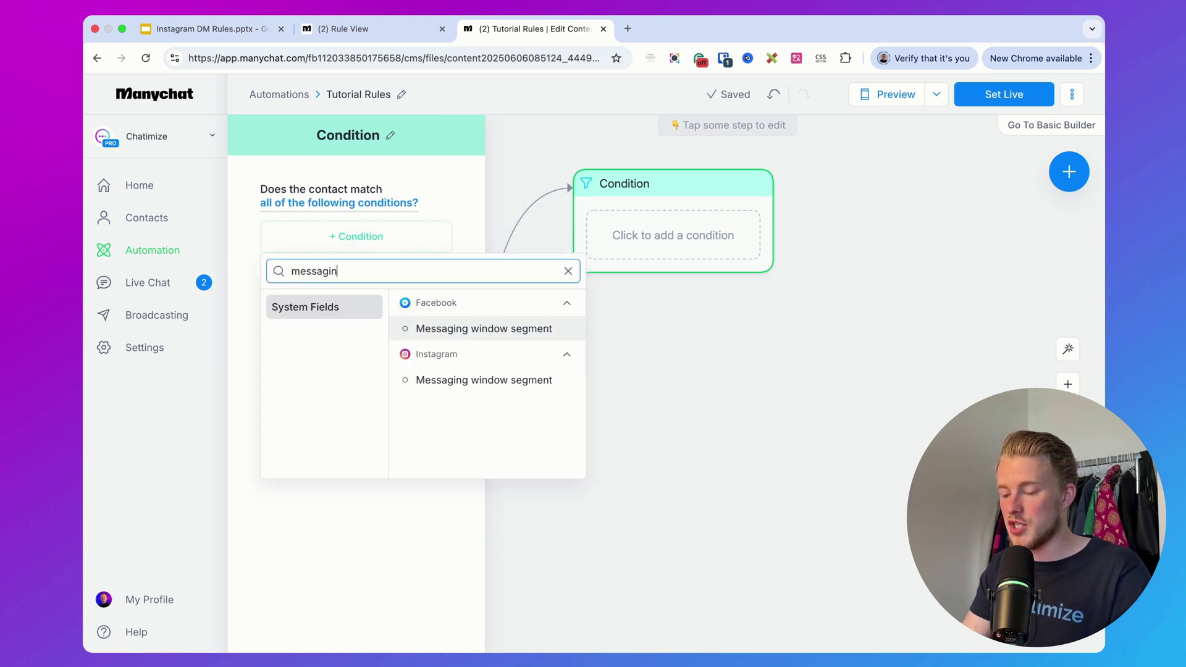
{"action": "left_click", "coordinate": [451, 382]}
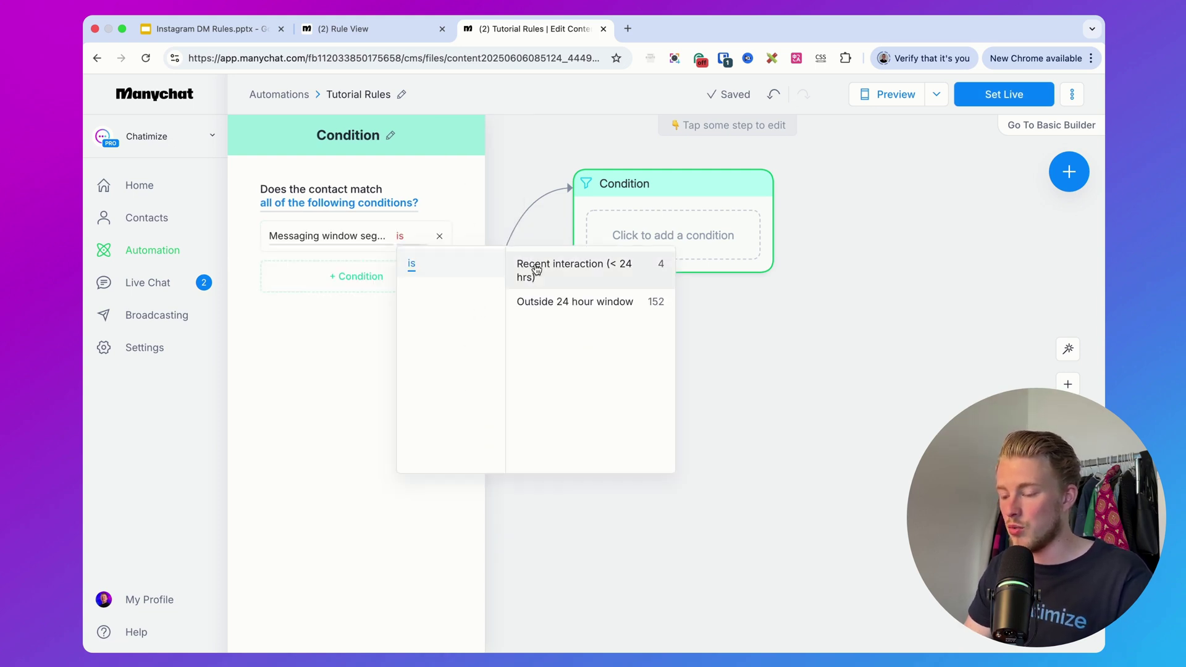
{"action": "left_click", "coordinate": [528, 266]}
{"action": "left_click", "coordinate": [819, 362]}
Step: On the matching branch, add an Instagram message: "Thank you for buying my product, [First Name field]! Can't wait to see you using it!"
{"action": "left_click_drag", "start_coordinate": [574, 252], "coordinate": [707, 209]}
{"action": "left_click", "coordinate": [749, 210]}
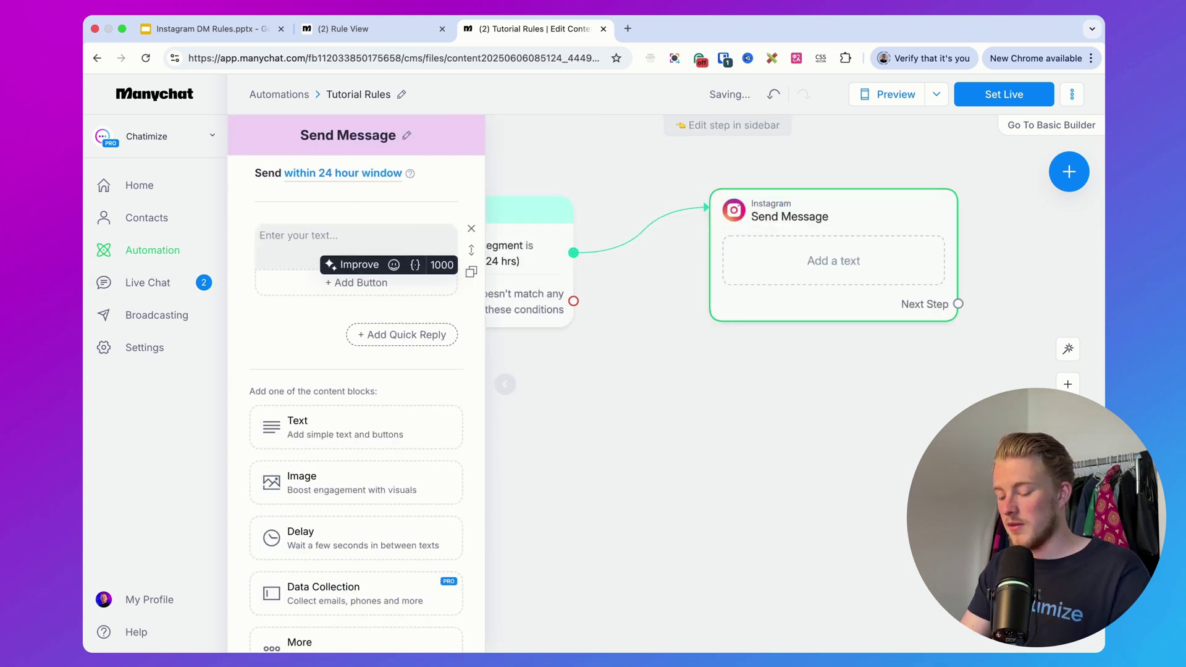
{"action": "key", "text": "BackSpace"}
{"action": "key", "text": "BackSpace"}
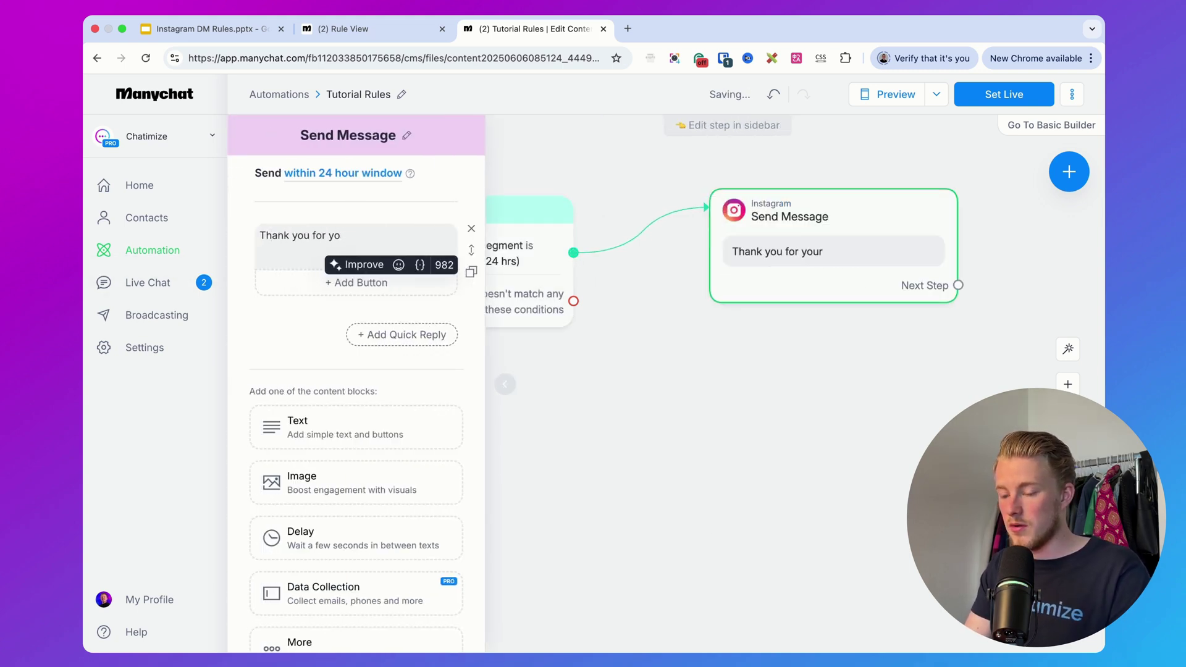
{"action": "type", "text": "t, {fi"}
{"action": "key", "text": "Return"}
{"action": "type", "text": "!"}
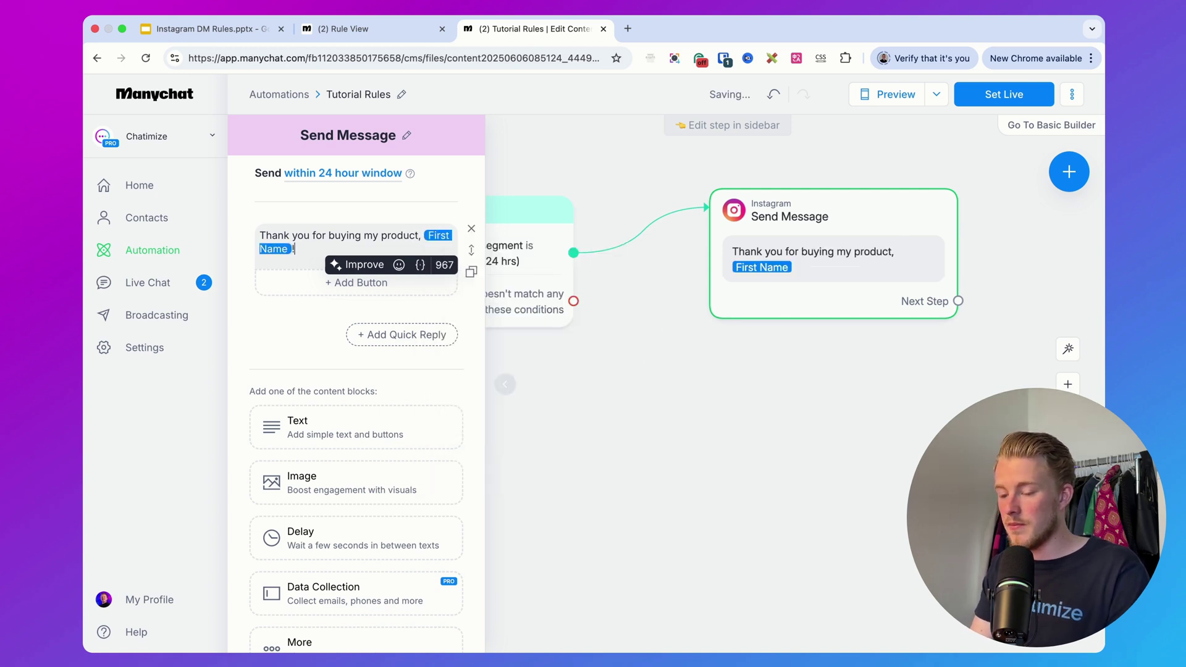
{"action": "key", "text": "Return"}
{"action": "key", "text": "Return"}
{"action": "type", "text": "Can't wait to see you using it!"}
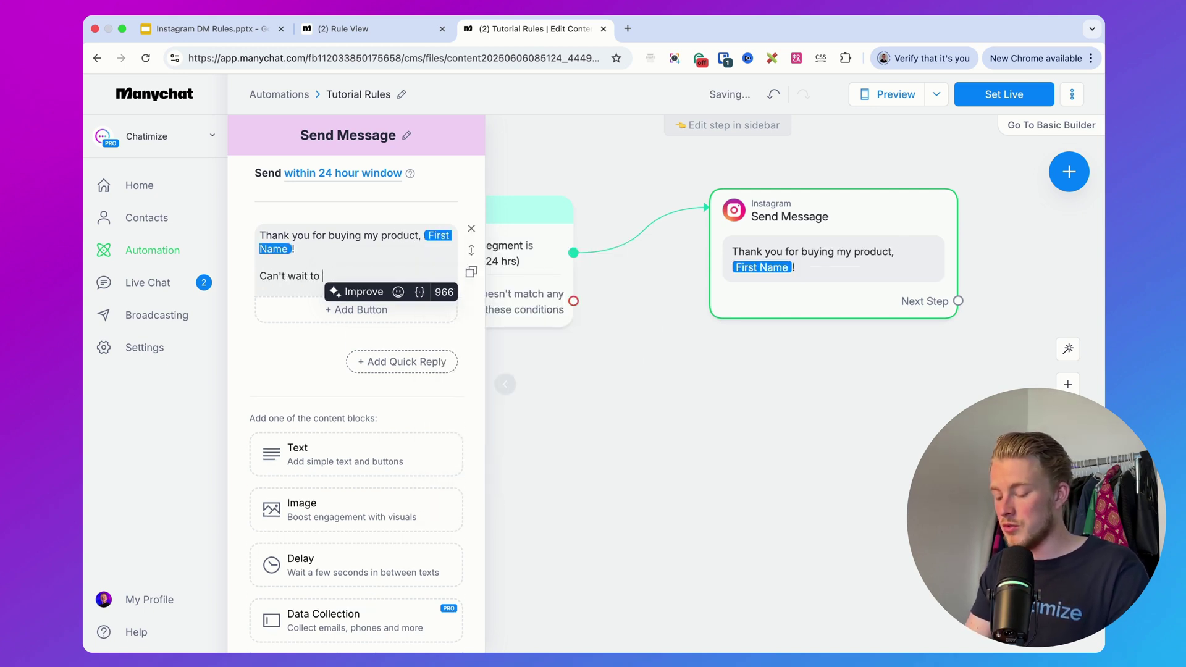
Step: Finish editing the Instagram message and set the Tutorial Rules automation live
{"action": "left_click", "coordinate": [724, 346]}
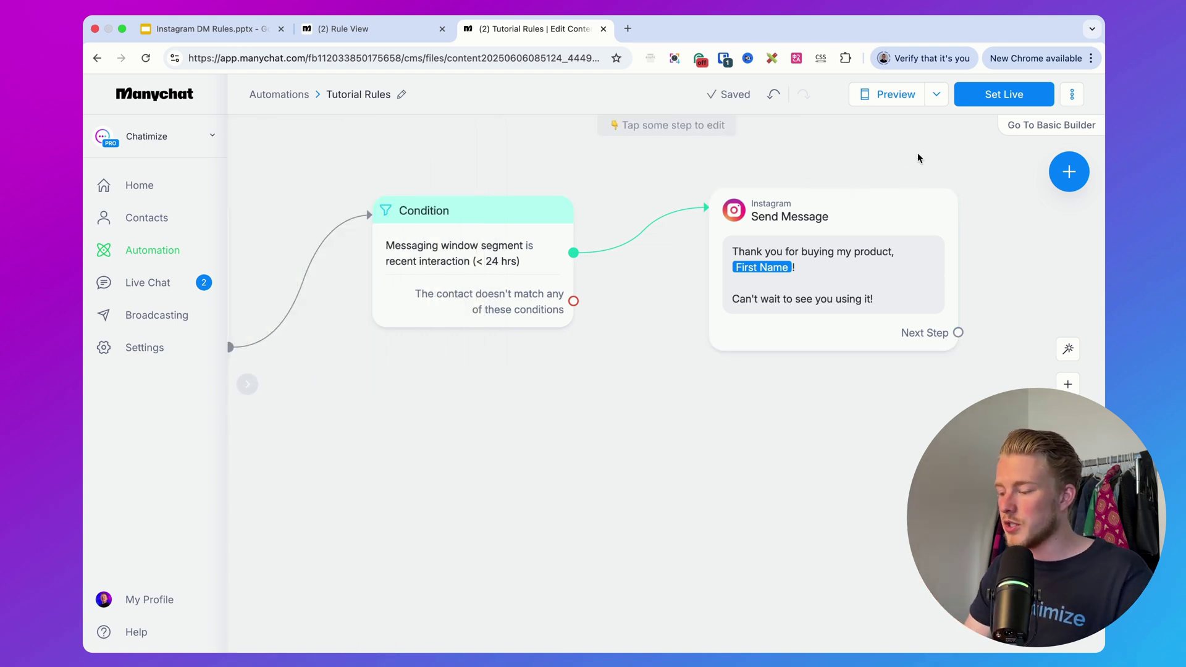
{"action": "left_click", "coordinate": [1005, 95]}
{"action": "left_click", "coordinate": [349, 93]}
Step: Return to the tag-applied rule and add a Start Automation action to it
{"action": "left_click", "coordinate": [371, 29]}
{"action": "left_click", "coordinate": [780, 176]}
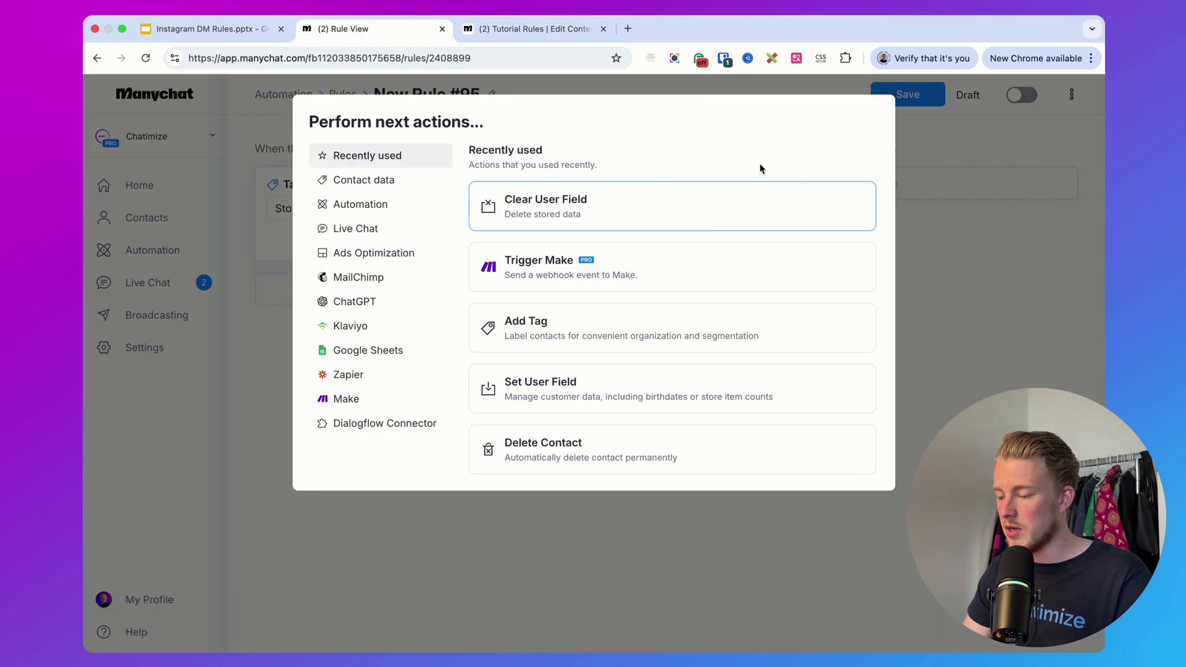
{"action": "left_click", "coordinate": [396, 204]}
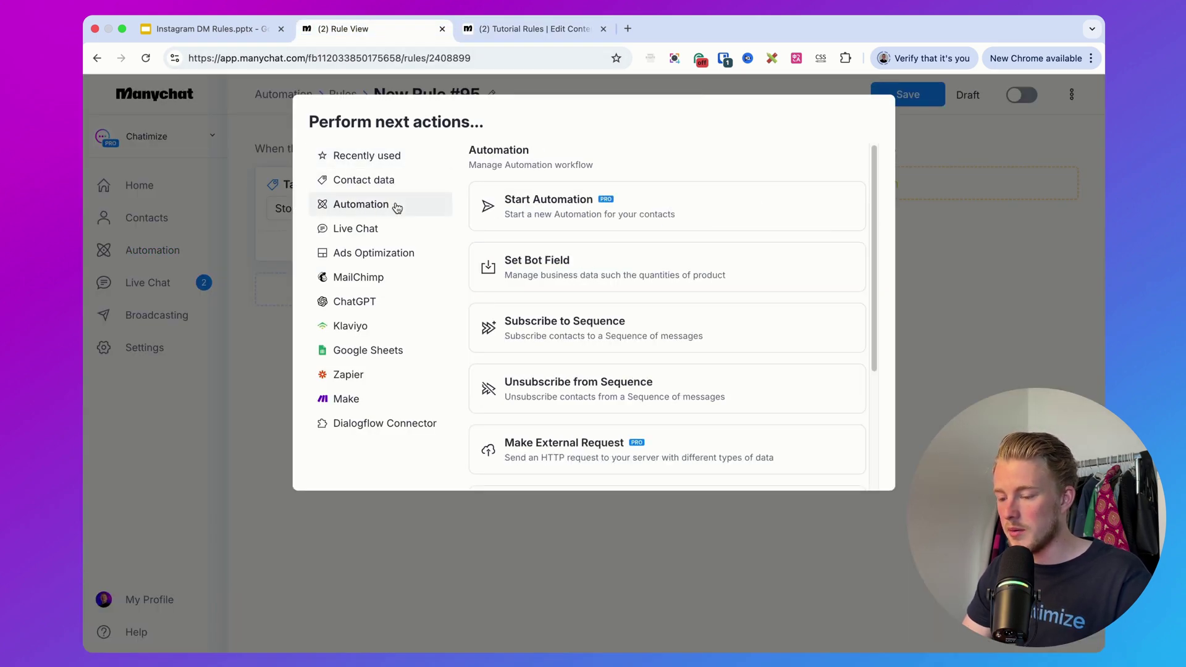
{"action": "left_click", "coordinate": [552, 210]}
Step: Pick Tutorial Rules as the automation the rule starts, and save and activate the rule
{"action": "left_click", "coordinate": [724, 221]}
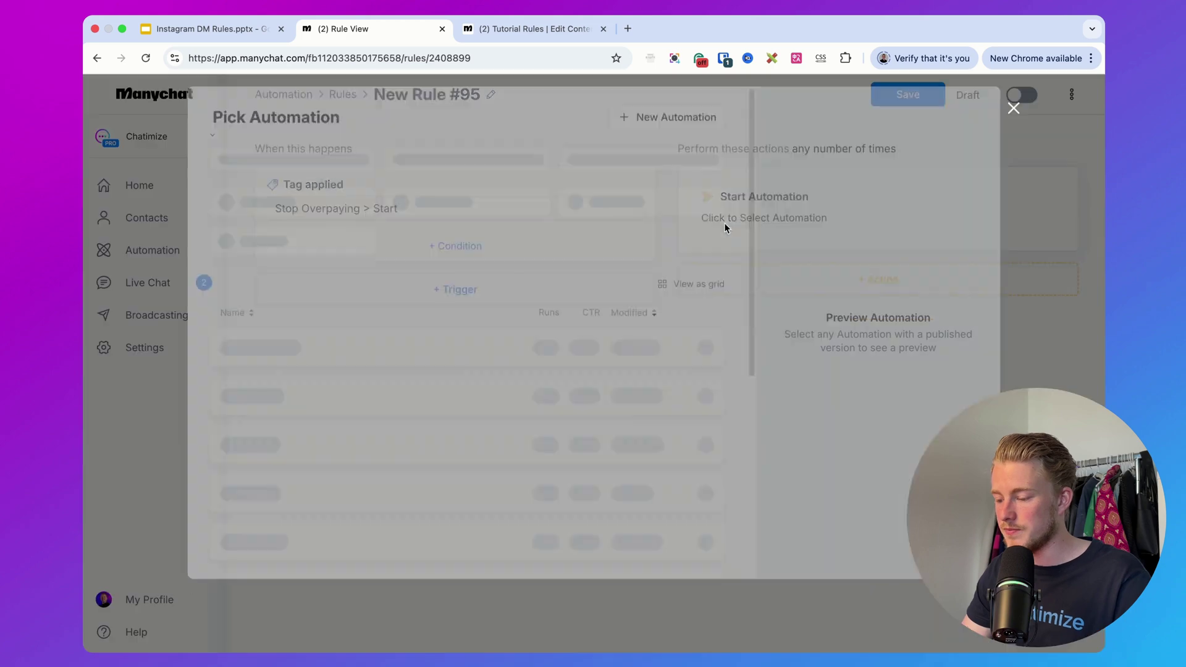
{"action": "scroll", "coordinate": [442, 451], "scroll_direction": "down", "scroll_amount": 3}
{"action": "left_click", "coordinate": [450, 462]}
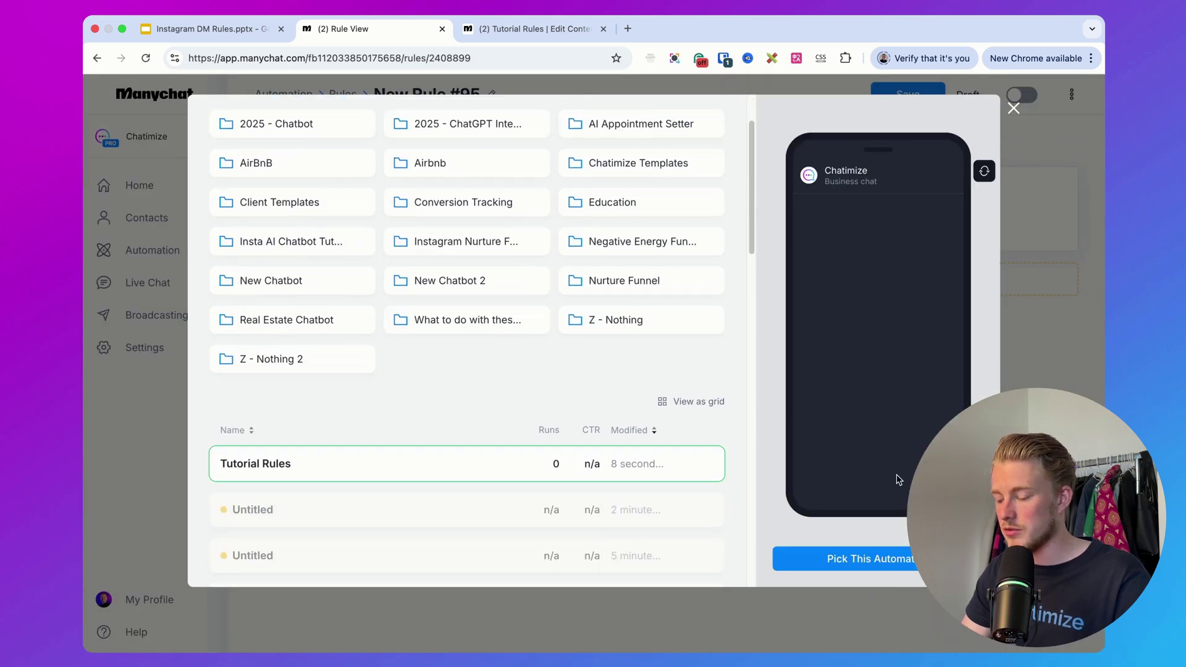
{"action": "left_click", "coordinate": [902, 556]}
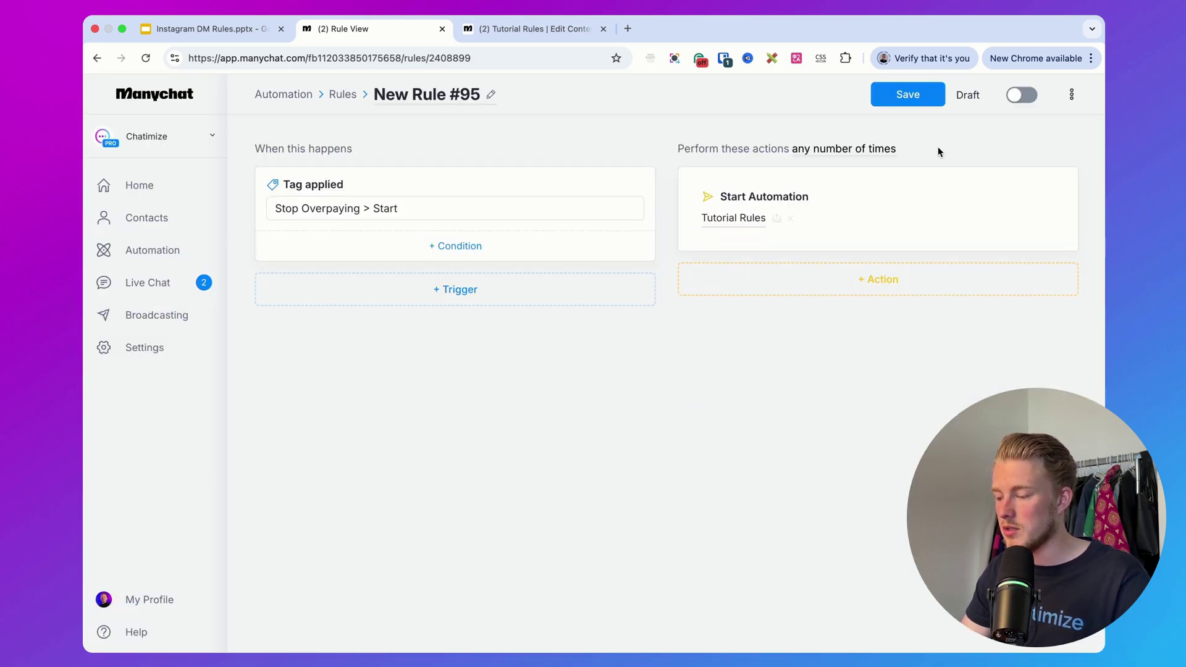
{"action": "left_click", "coordinate": [908, 96]}
{"action": "left_click", "coordinate": [1022, 96]}
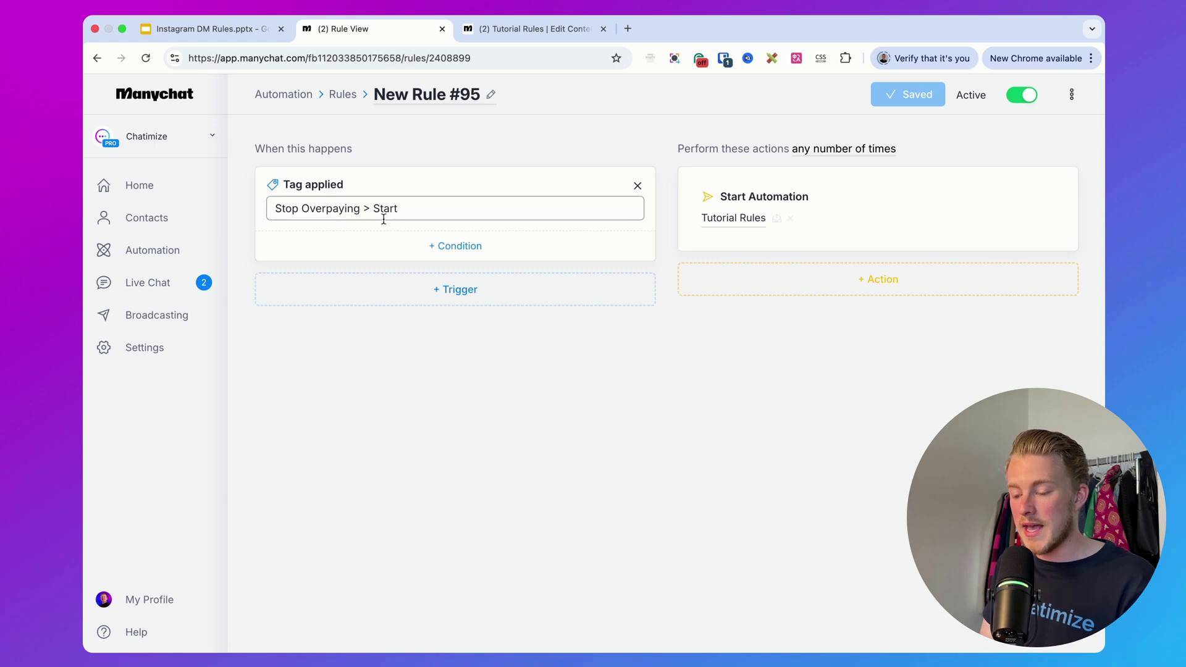
Step: Go back to the Tutorial Rules automation and review its flow from the tag trigger through the condition to the Instagram message
{"action": "left_click", "coordinate": [490, 37]}
{"action": "left_click_drag", "start_coordinate": [523, 405], "coordinate": [754, 413]}
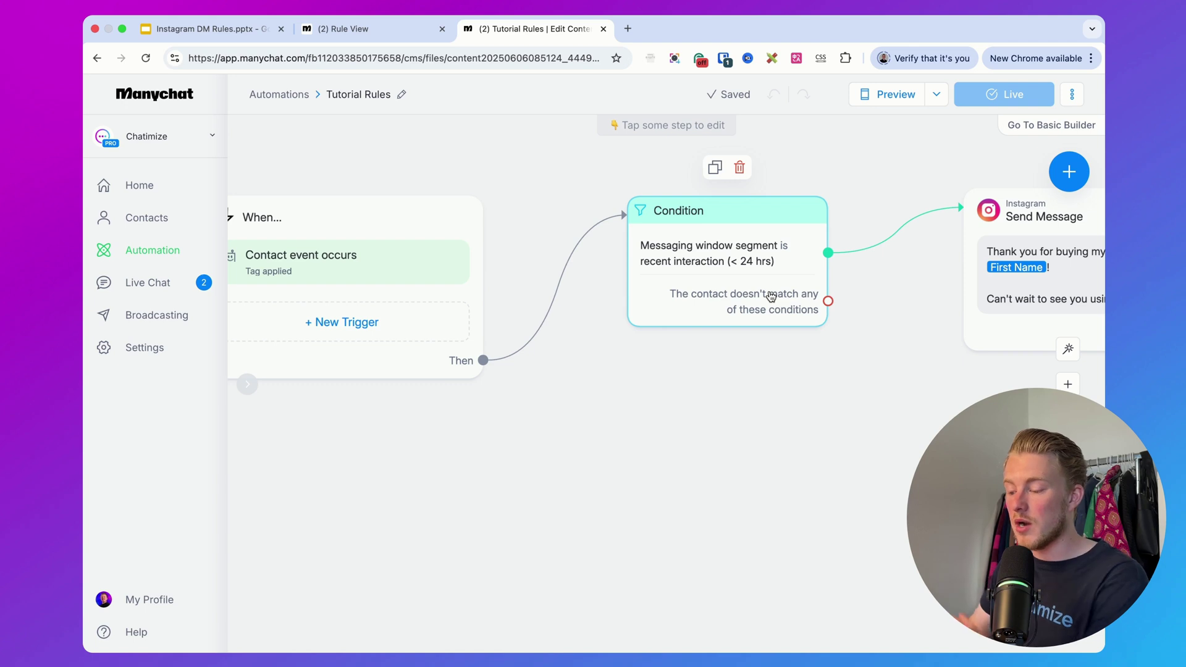
{"action": "left_click_drag", "start_coordinate": [921, 418], "coordinate": [683, 398]}
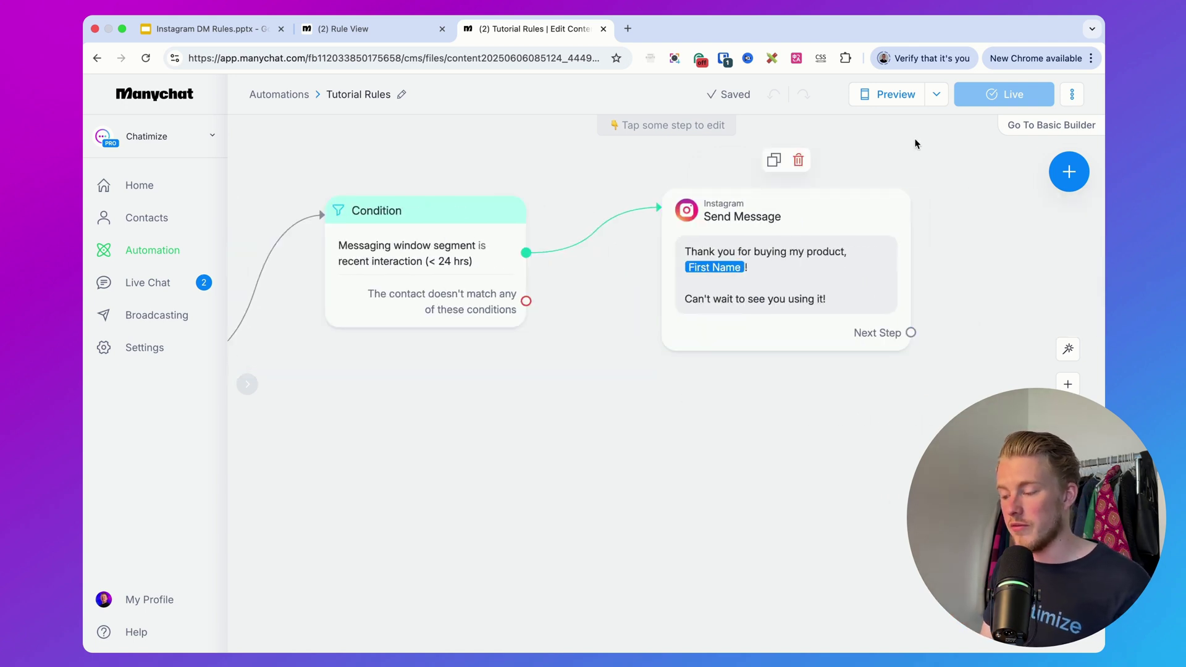